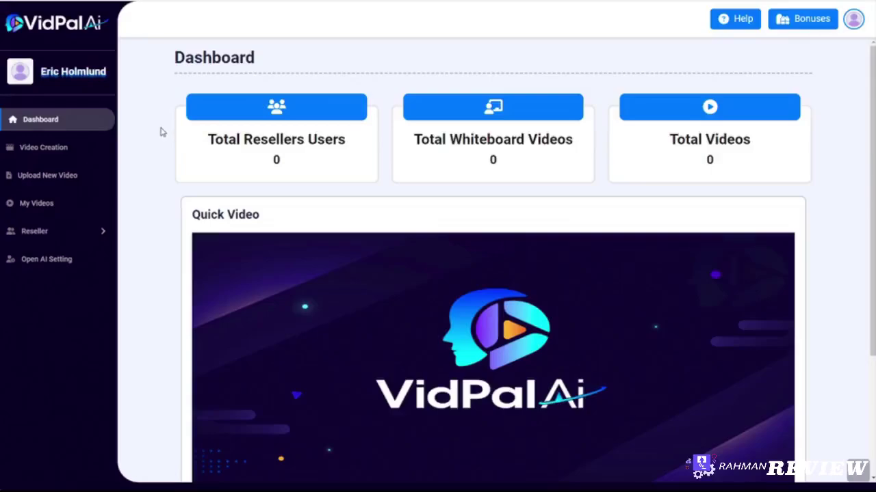
Step: Start a new AI Whiteboard Video from the Video Creation section
click(45, 149)
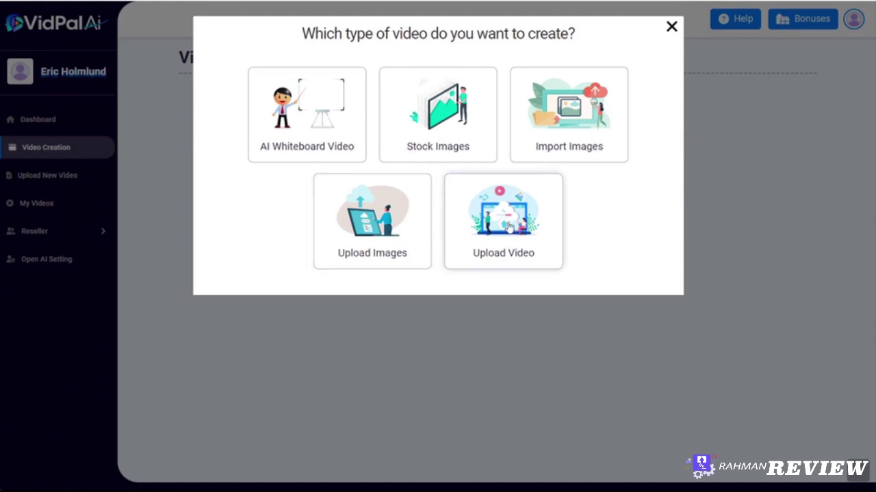
click(303, 106)
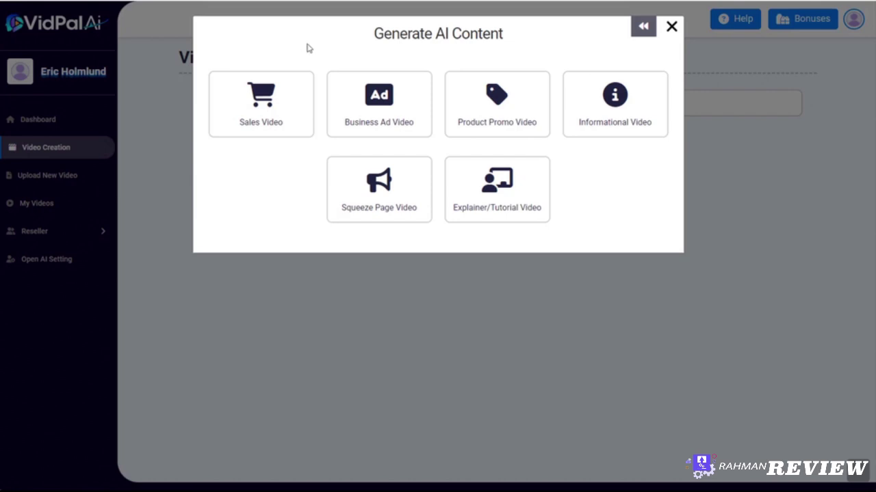
Step: Submit a Sales Video script request for 'Overcoming Anxiety the Natural Way', a 10-video course
click(279, 97)
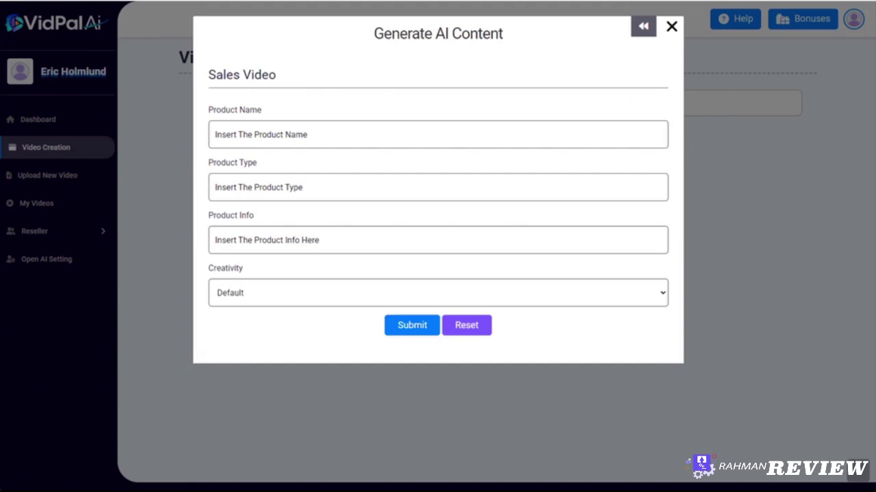
click(231, 131)
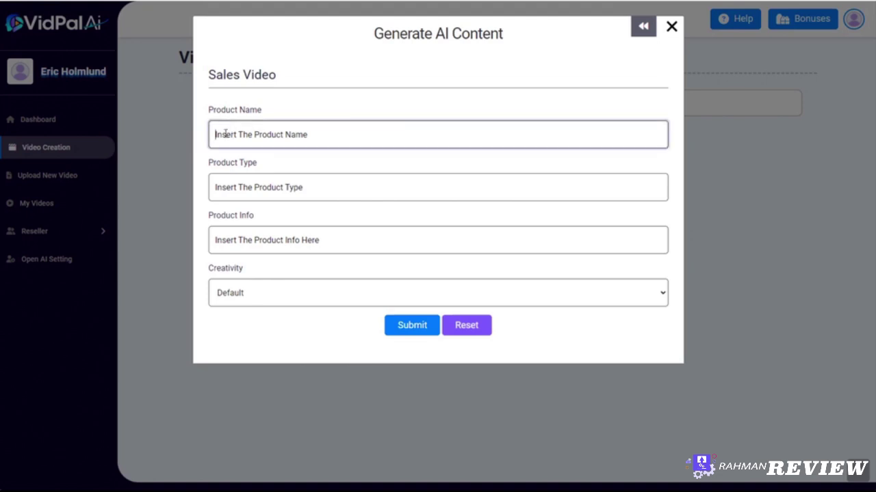
text(Overcoming Anxiety the Natural Way)
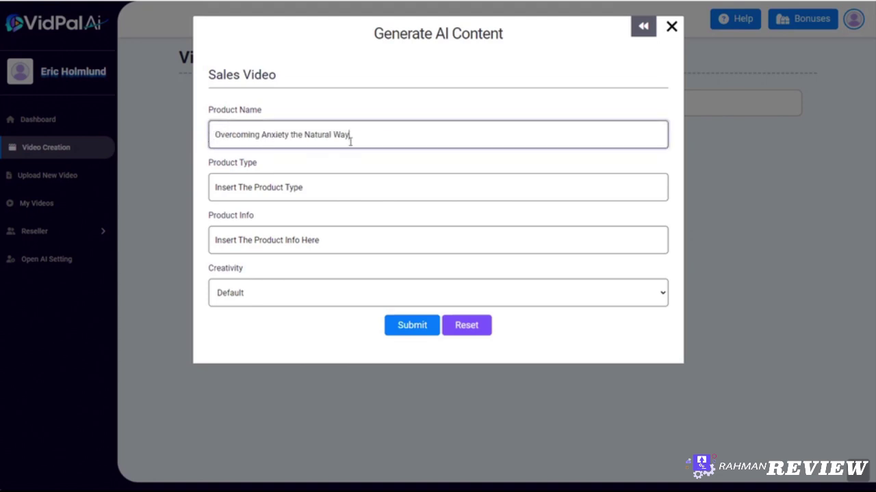
click(260, 187)
text(Video course)
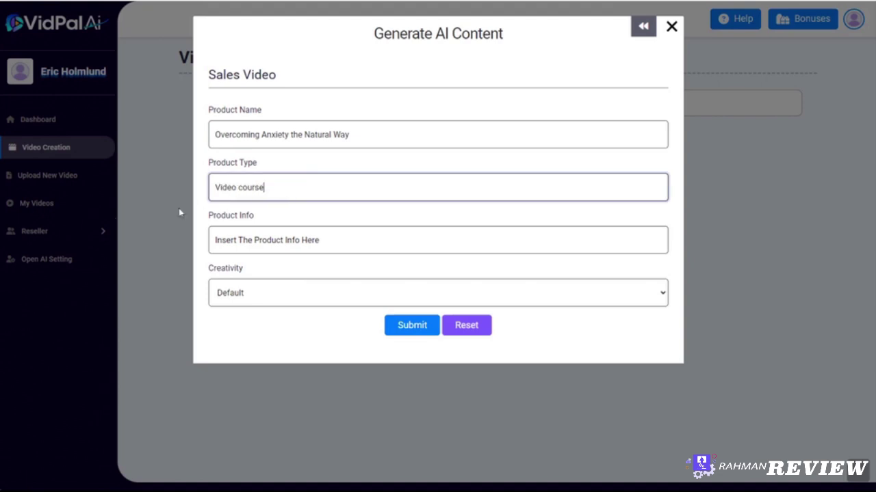
click(267, 240)
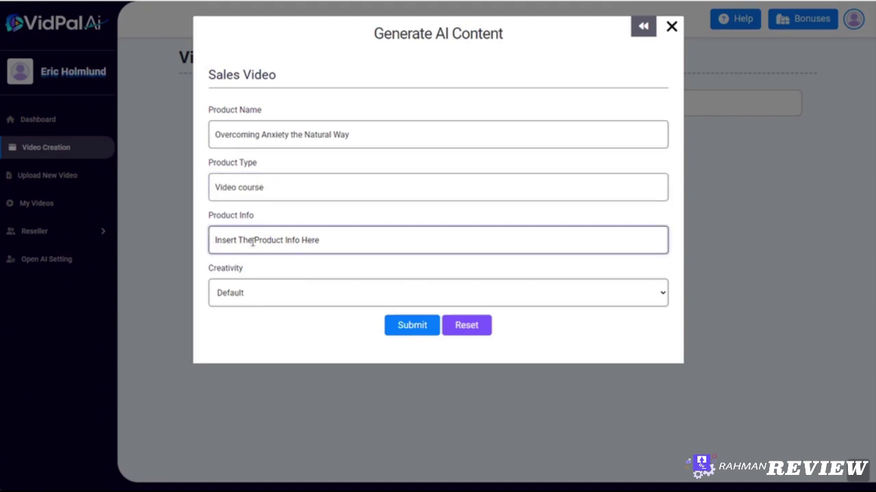
text(Video course containing 10 videos teaching natural methods of relieving anxiety.)
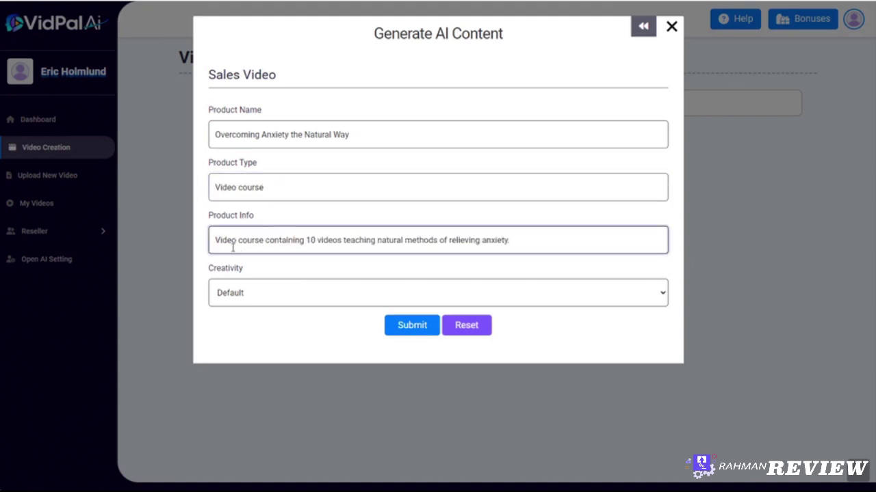
click(408, 327)
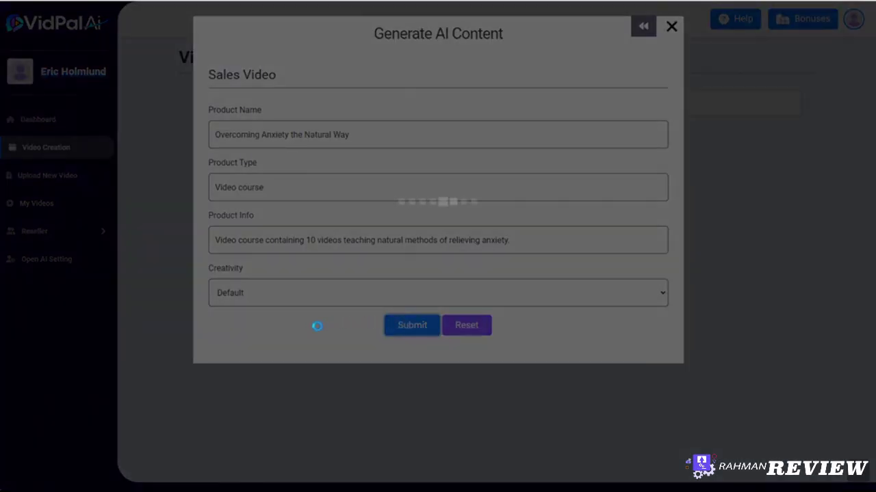
Step: Review the generated 11-slide sales script and send it to the whiteboard video creator
scroll(865, 179, down, 2)
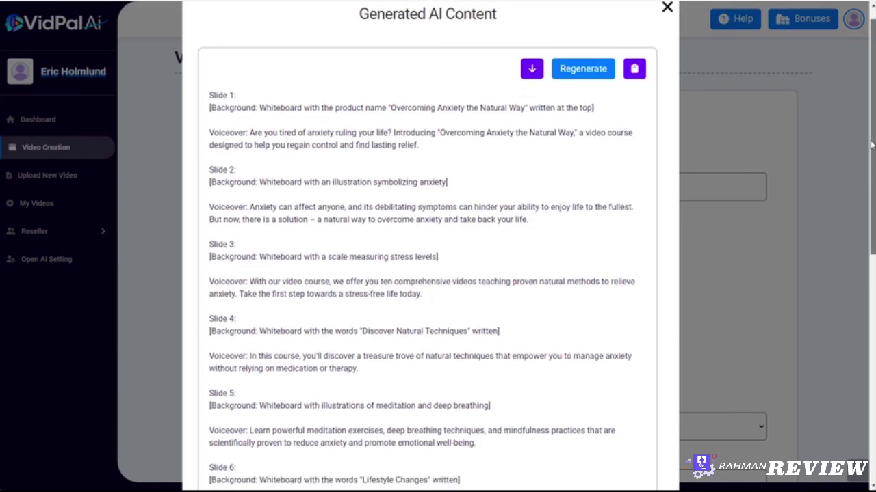
scroll(865, 180, down, 6)
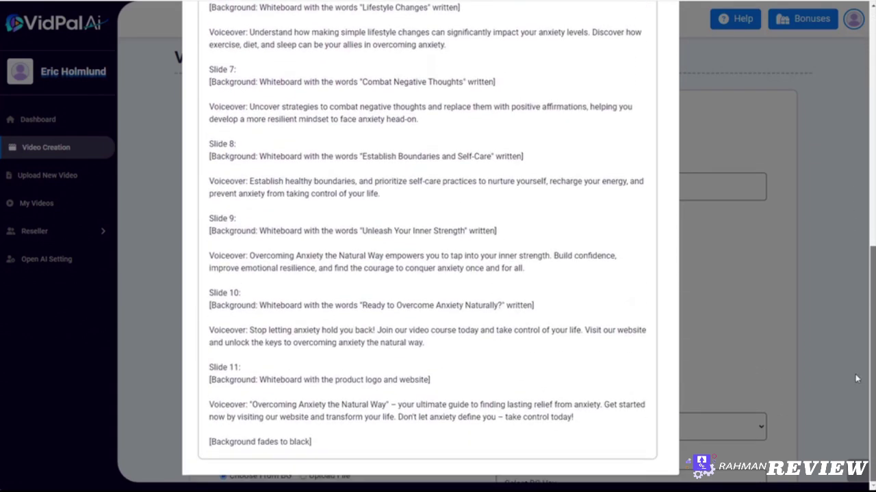
scroll(865, 158, up, 5)
scroll(865, 158, up, 2)
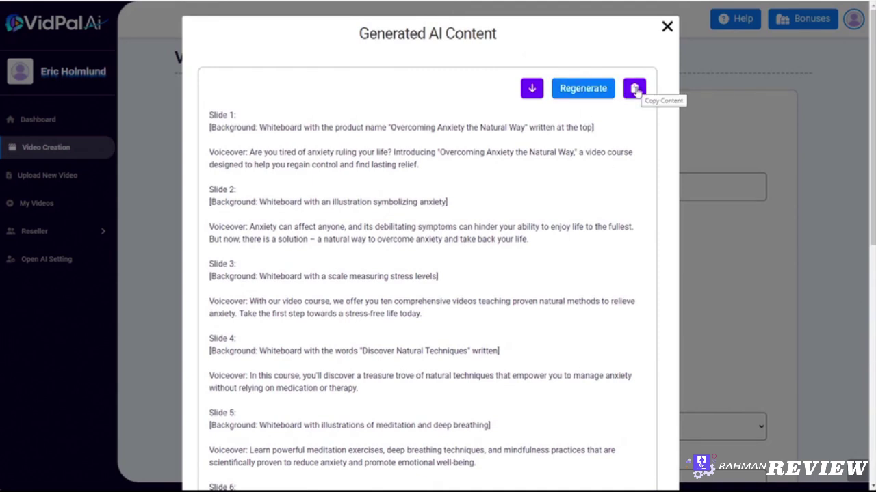
click(531, 89)
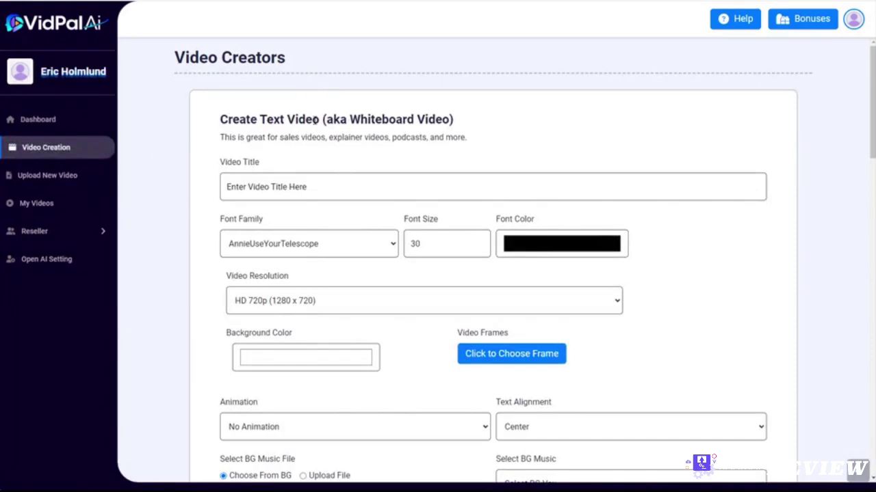
Step: Title the video 'Overcoming Anxiety the Natural Way' with Tahoma font at size 50
click(297, 184)
text(Overcoming Anxiety the Natural Way)
scroll(260, 190, down, 1)
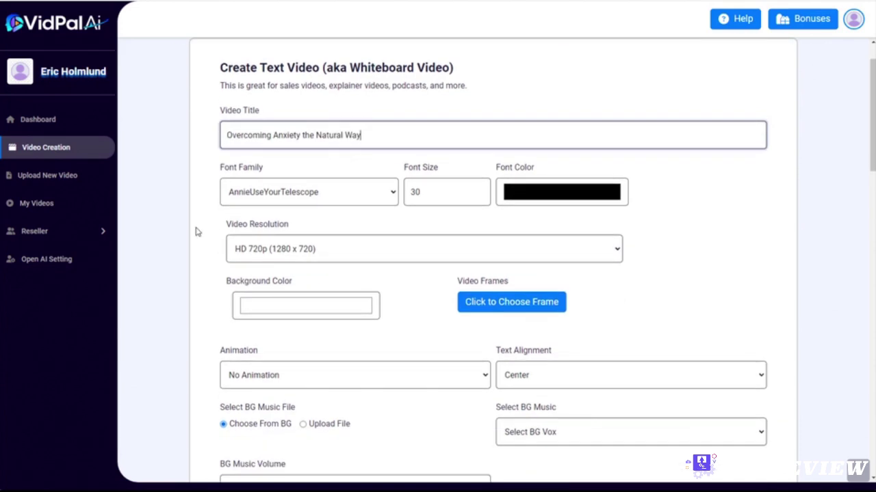
click(307, 194)
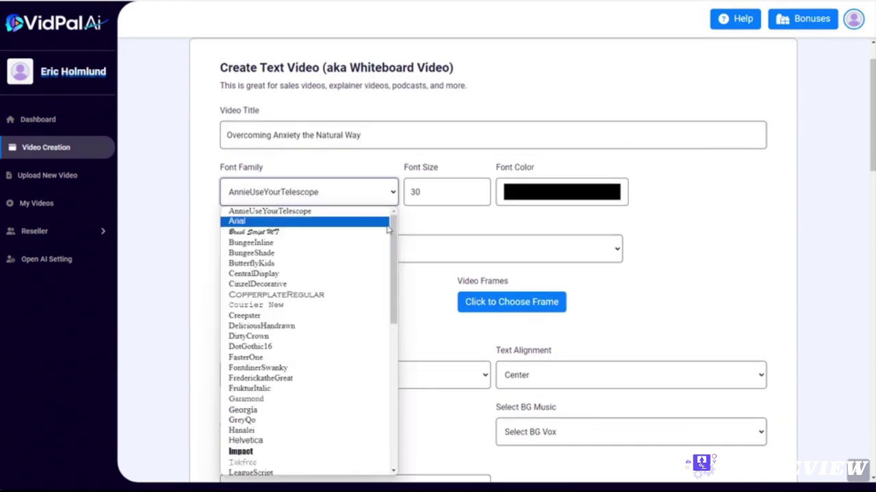
scroll(261, 335, down, 6)
click(260, 335)
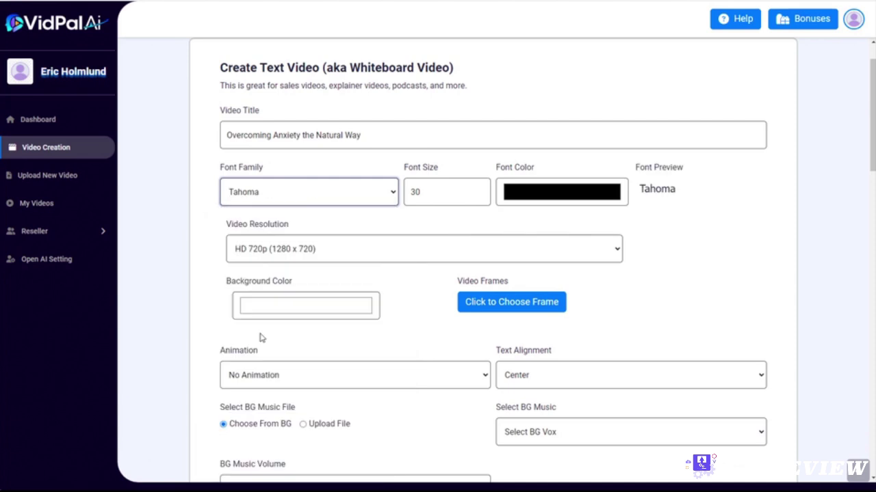
key(Tab)
text(50)
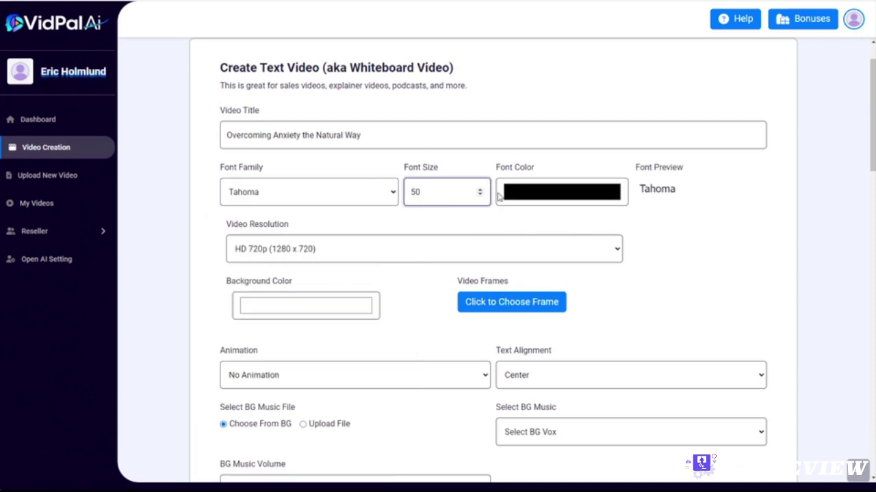
Step: Give the video a light cyan background and Full HD 1080p resolution
click(290, 312)
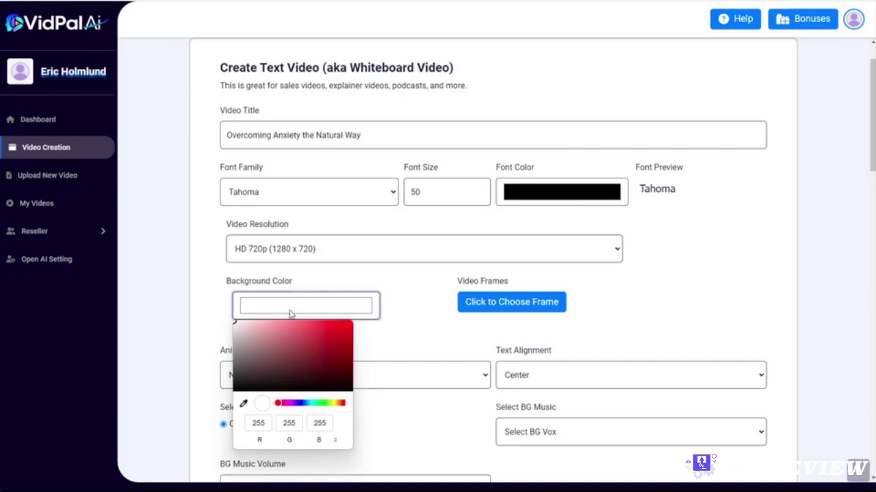
click(309, 407)
click(289, 356)
click(251, 321)
click(371, 251)
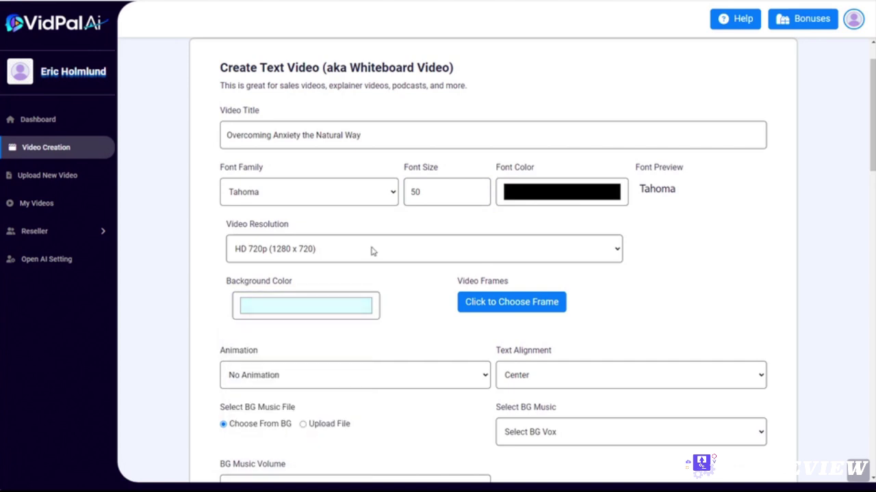
click(371, 251)
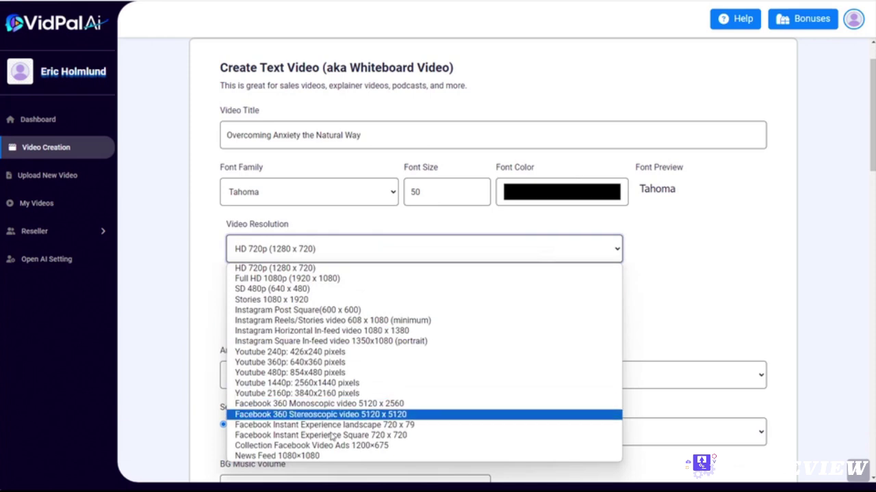
click(273, 279)
Step: Keep the slide text alignment at Center
scroll(381, 288, down, 2)
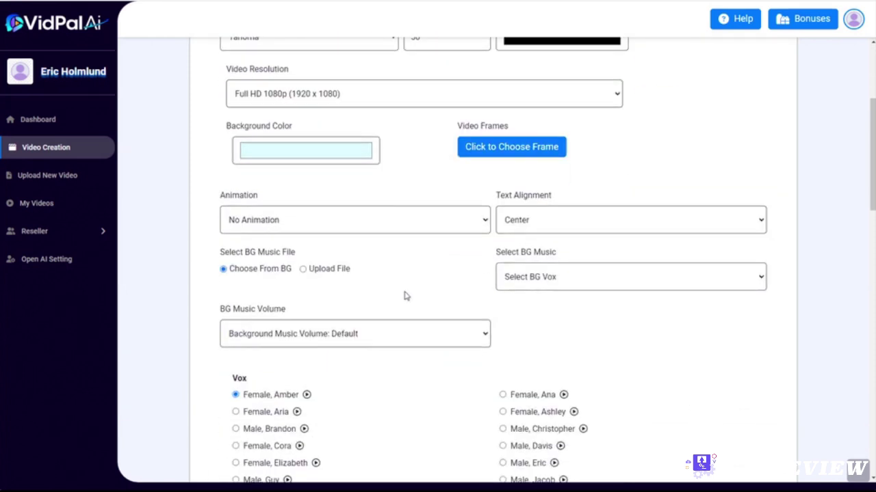
click(517, 220)
click(486, 244)
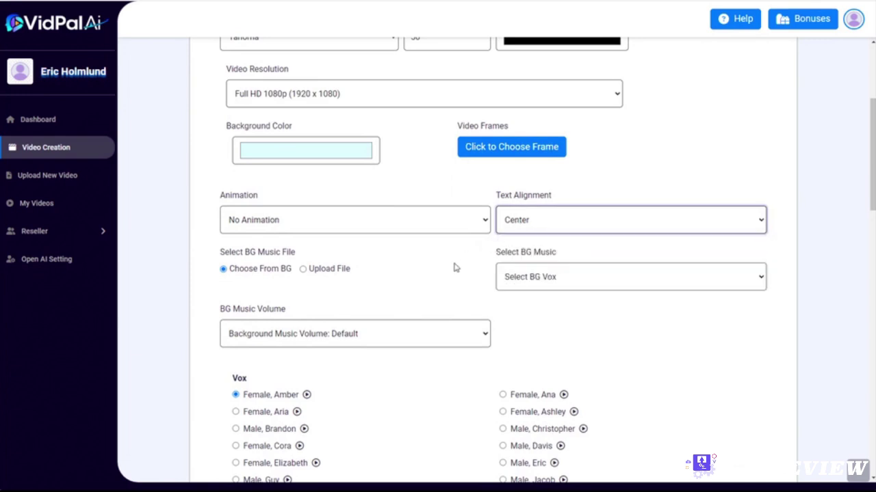
scroll(457, 268, down, 1)
scroll(455, 267, down, 1)
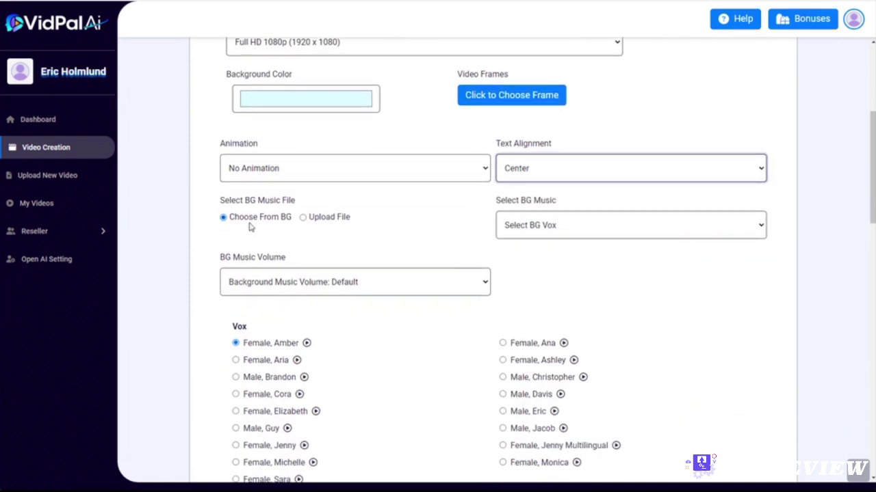
Step: Use 'A New Day' as background music at volume 0.10
click(533, 226)
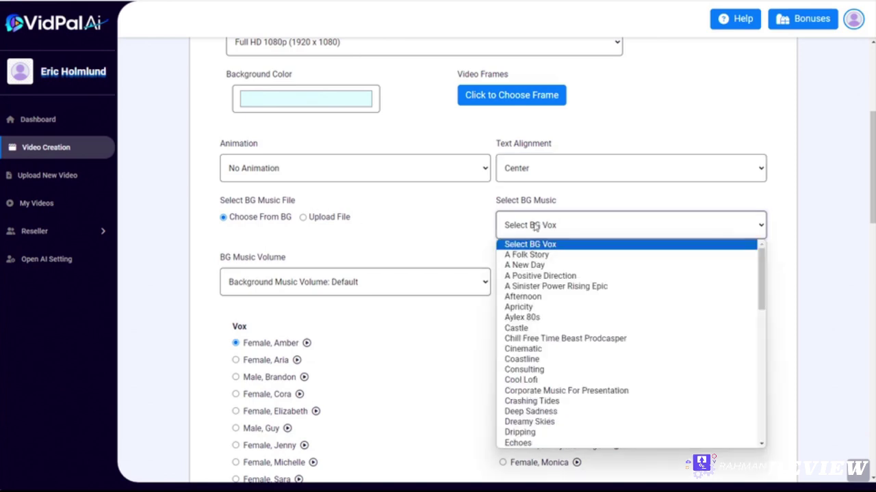
click(526, 266)
scroll(439, 244, down, 2)
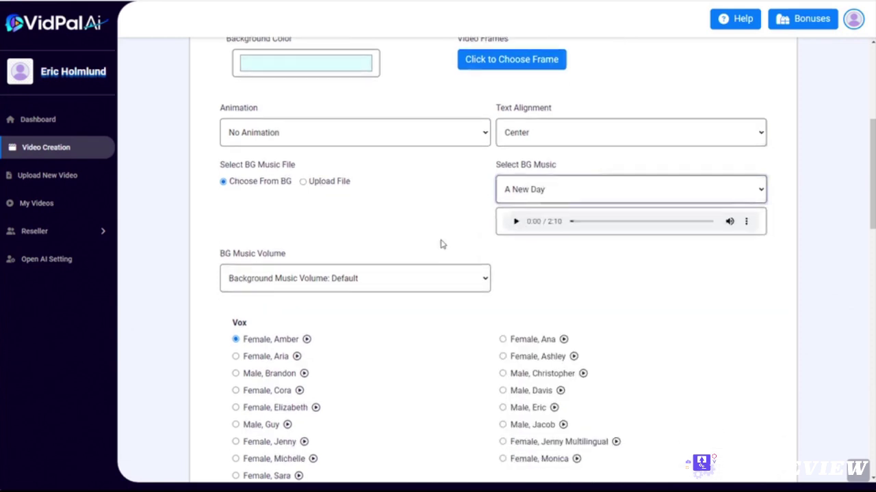
click(354, 214)
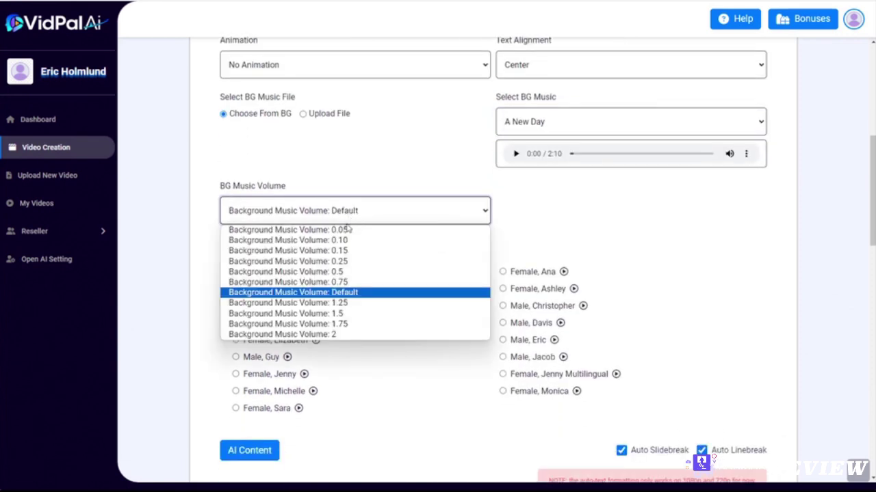
click(345, 241)
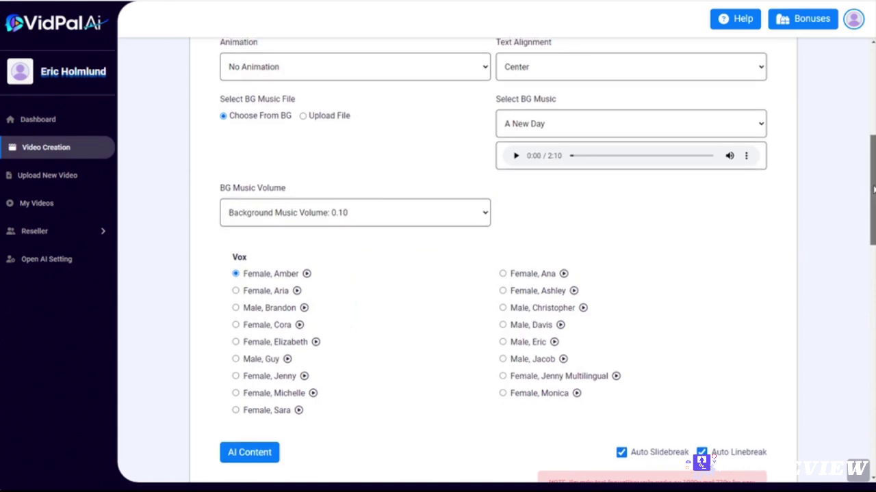
scroll(867, 216, down, 2)
scroll(867, 216, up, 1)
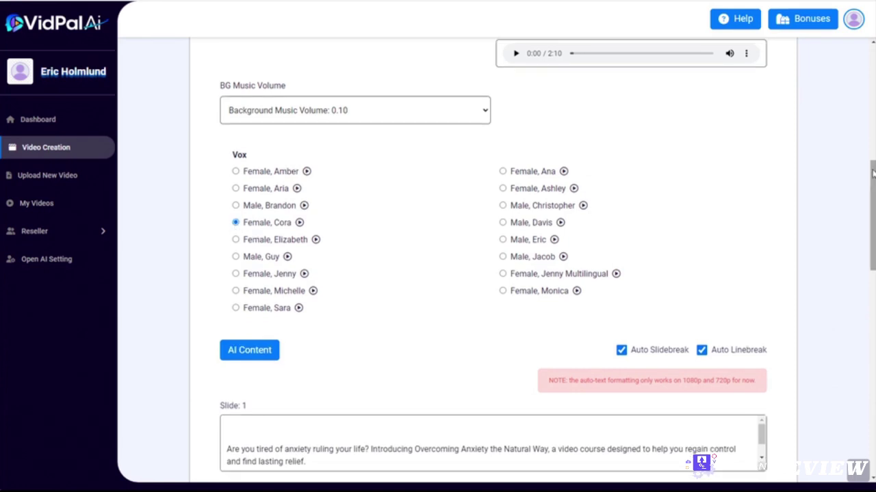
Step: Review all ten slide scripts and generate the whiteboard video
scroll(872, 177, down, 1)
drag(873, 190, 873, 242)
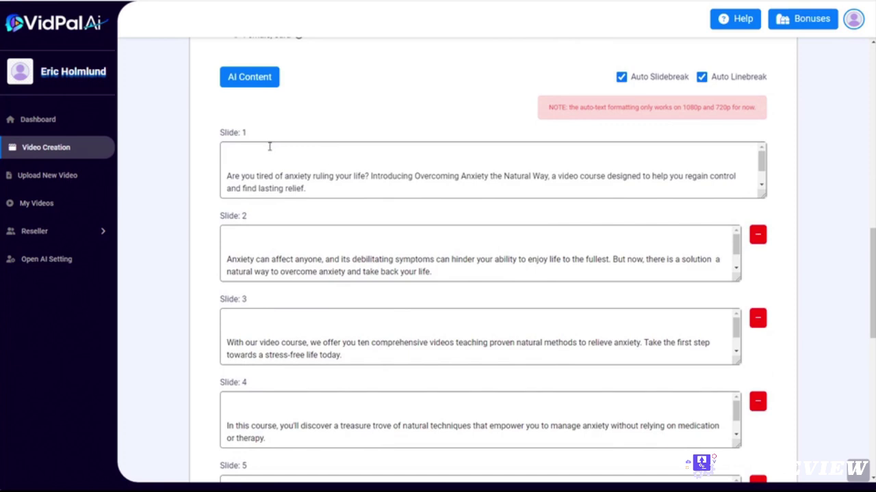
scroll(244, 151, down, 1)
scroll(258, 171, up, 1)
mouse_move(867, 235)
mouse_down()
mouse_move(869, 247)
mouse_move(869, 228)
mouse_up()
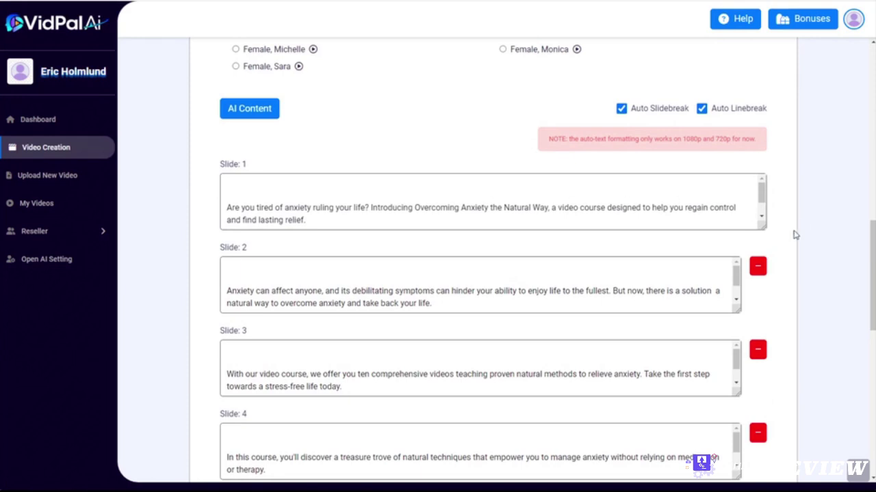
scroll(791, 236, down, 2)
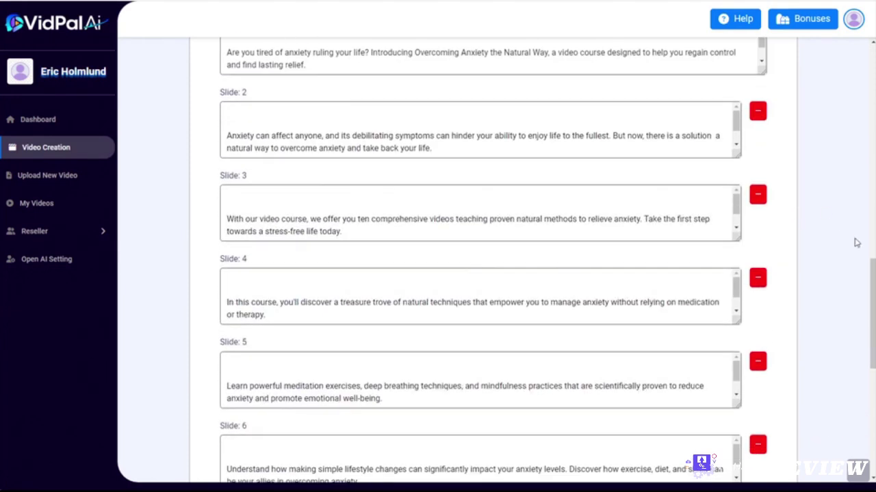
drag(872, 262, 873, 250)
scroll(864, 267, down, 1)
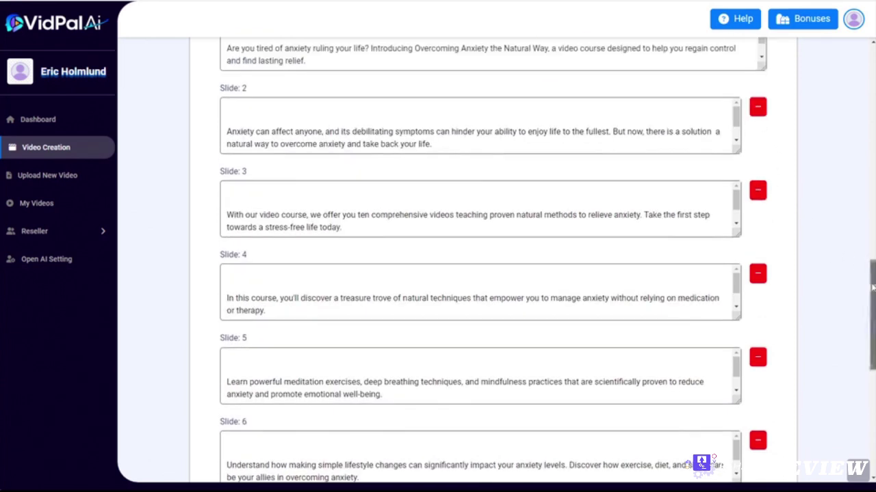
drag(871, 284, 869, 411)
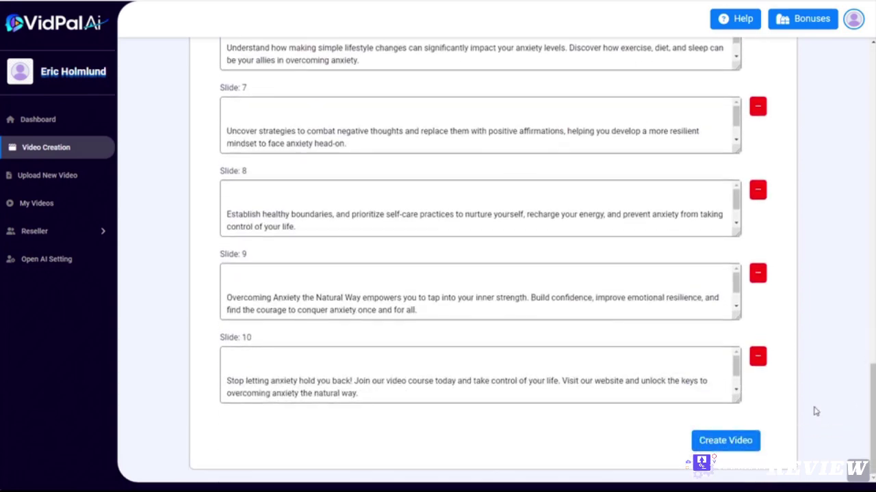
click(751, 438)
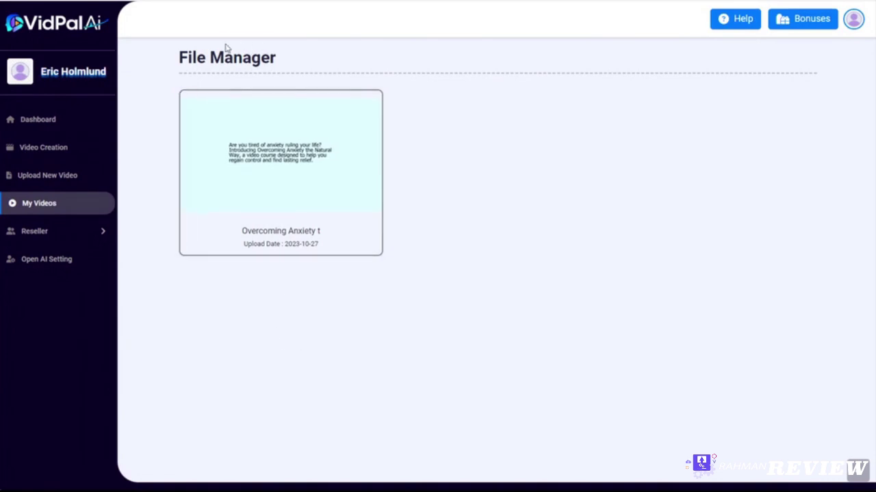
Step: Play the finished anxiety video from My Videos in the preview player
mouse_move(214, 102)
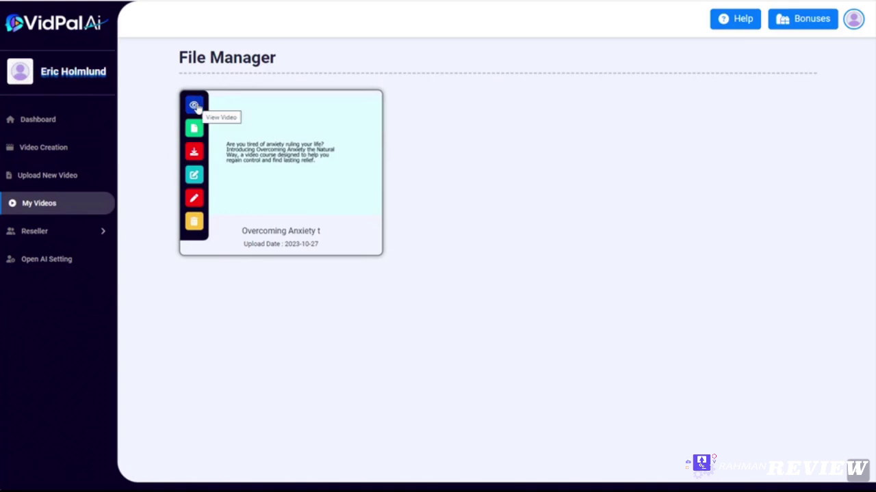
click(195, 105)
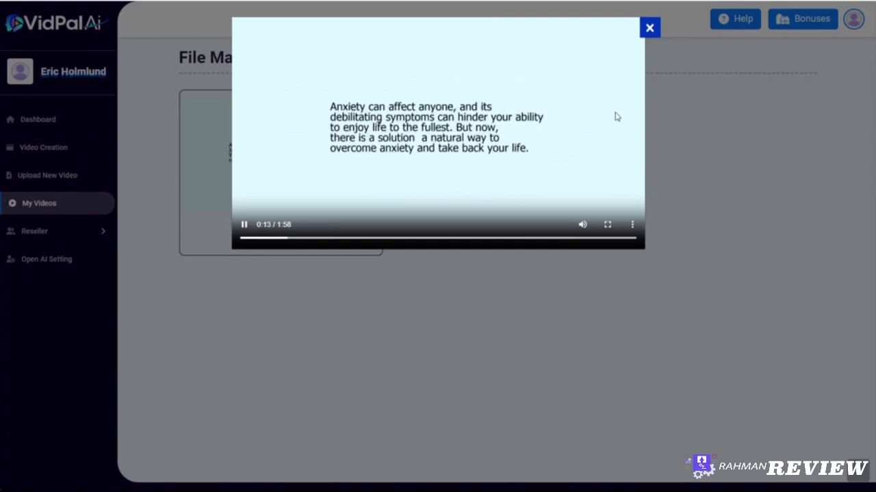
Step: Close the preview and bring up the anxiety video's edit options in the File Manager
click(650, 28)
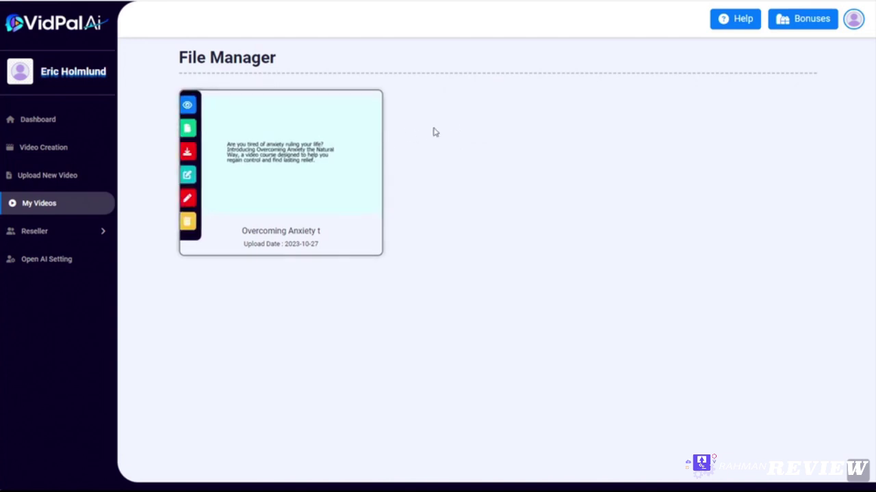
mouse_move(291, 110)
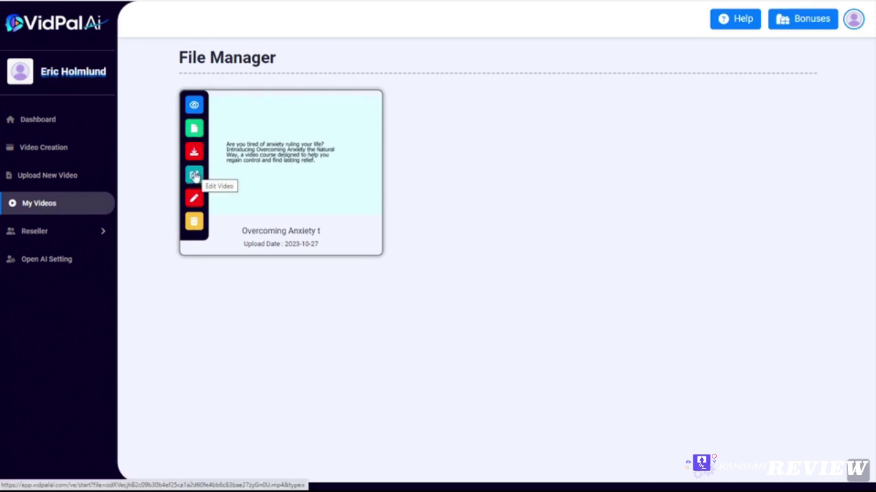
click(194, 177)
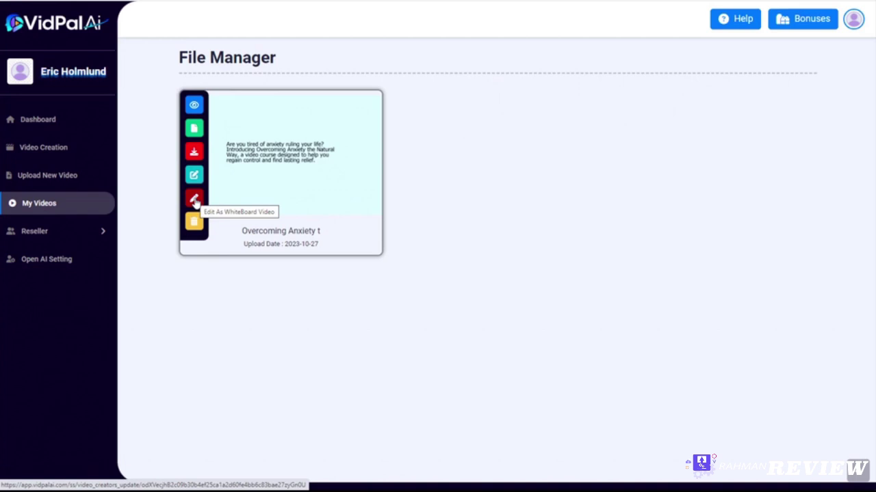
Step: Reopen the video as a whiteboard video and check its loaded title, Tahoma 50, 1080p and slides
click(195, 200)
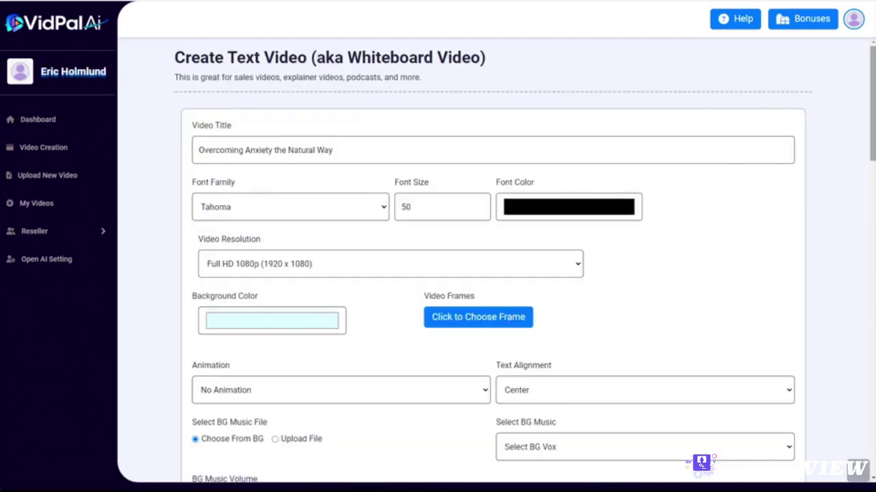
drag(874, 60, 873, 373)
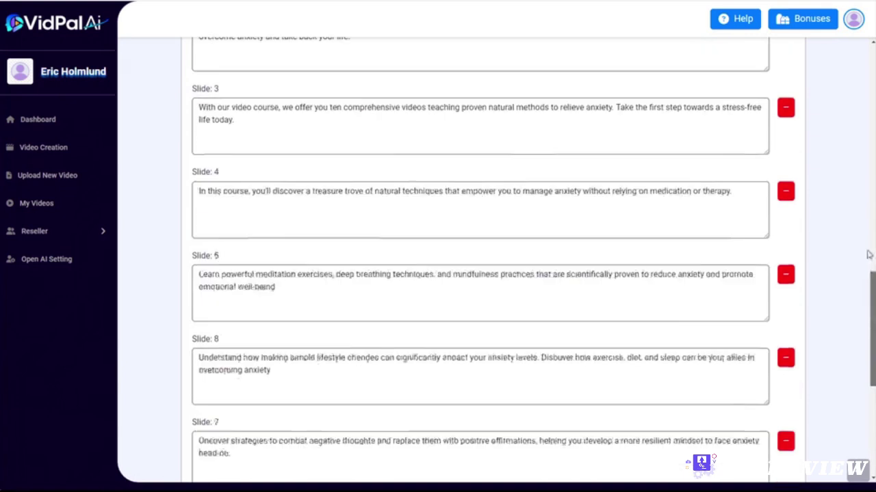
scroll(867, 254, up, 15)
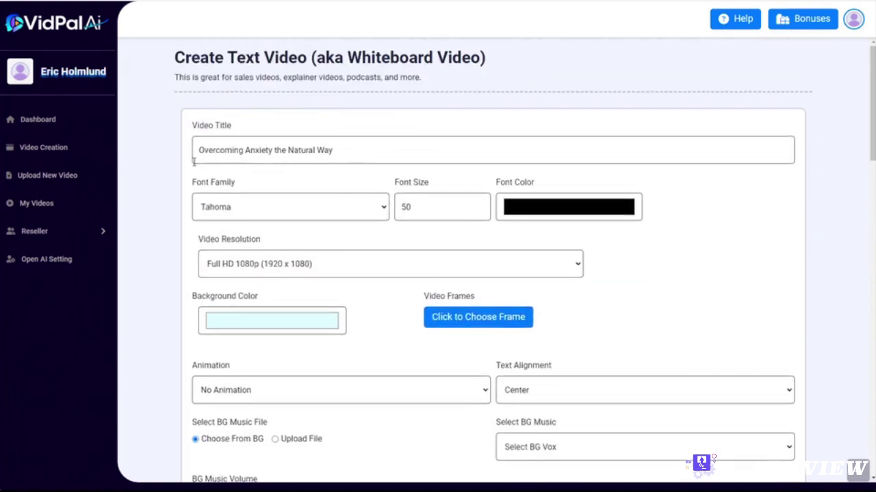
scroll(684, 244, down, 3)
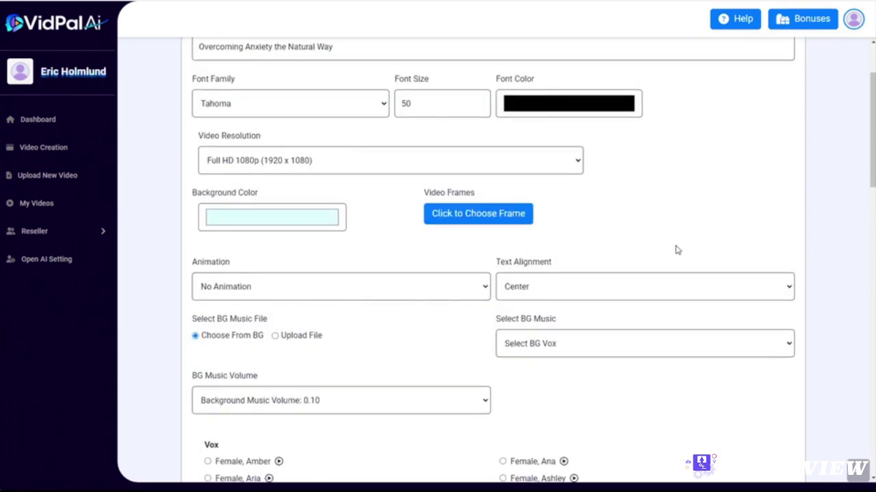
scroll(677, 249, up, 3)
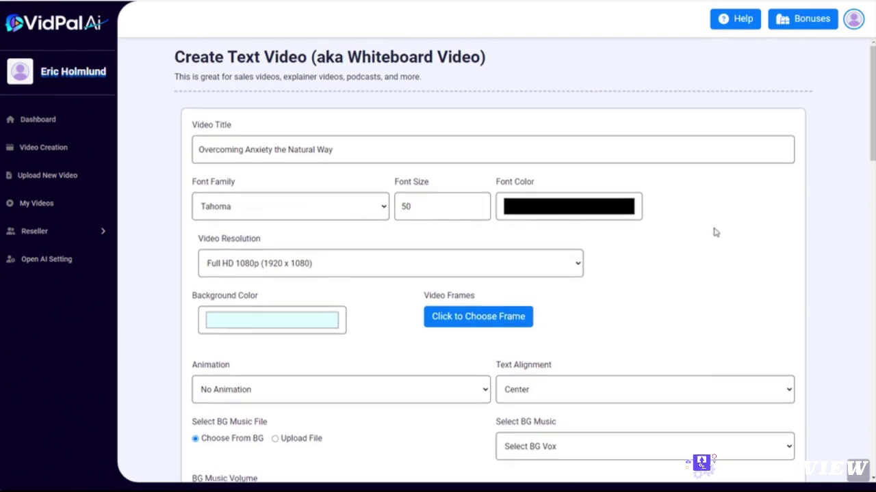
scroll(336, 157, down, 2)
scroll(547, 198, down, 2)
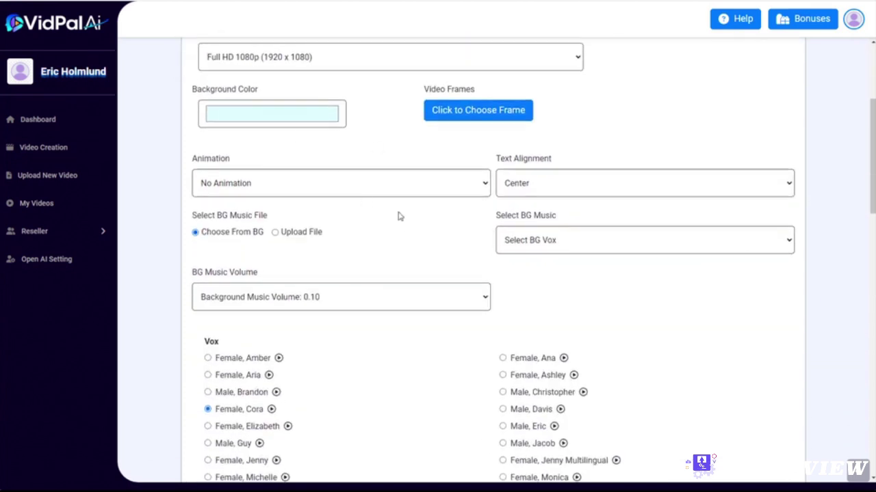
scroll(650, 287, down, 2)
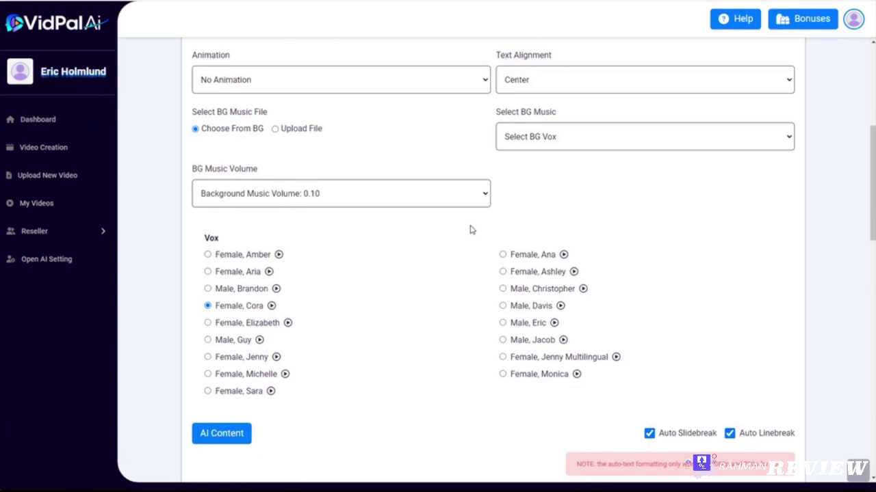
scroll(479, 229, down, 2)
scroll(635, 236, down, 1)
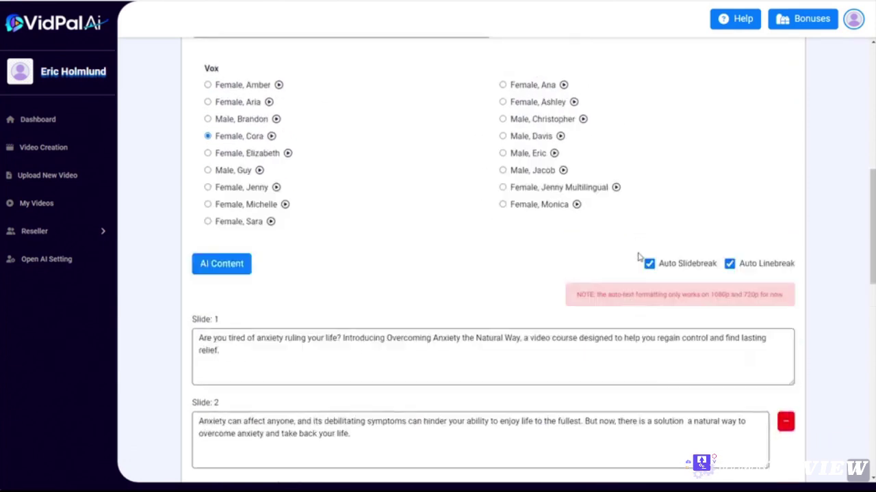
scroll(612, 239, up, 9)
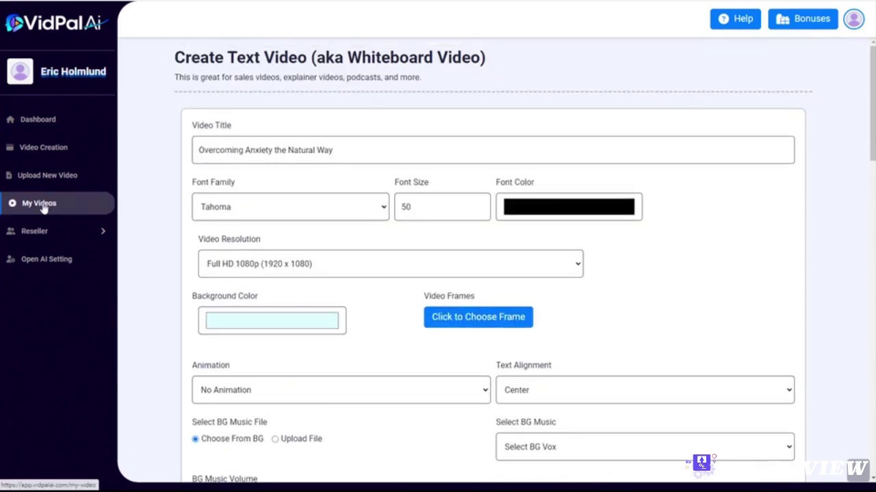
Step: Download the finished anxiety video from My Videos
click(43, 205)
mouse_move(207, 130)
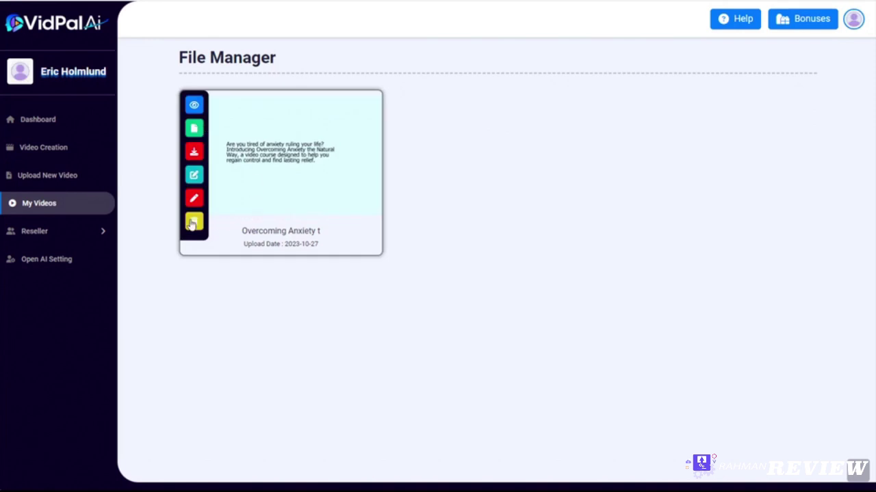
click(194, 152)
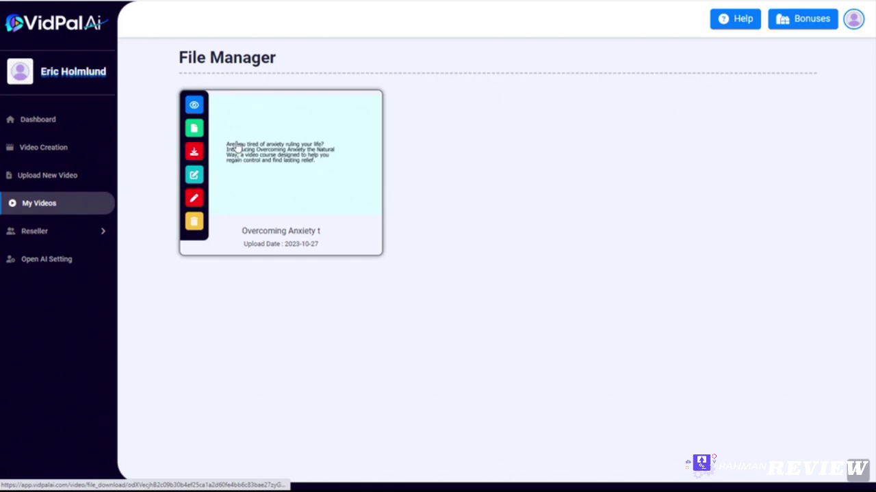
Step: Begin a new AI Whiteboard Video of the Business Ad type
click(48, 149)
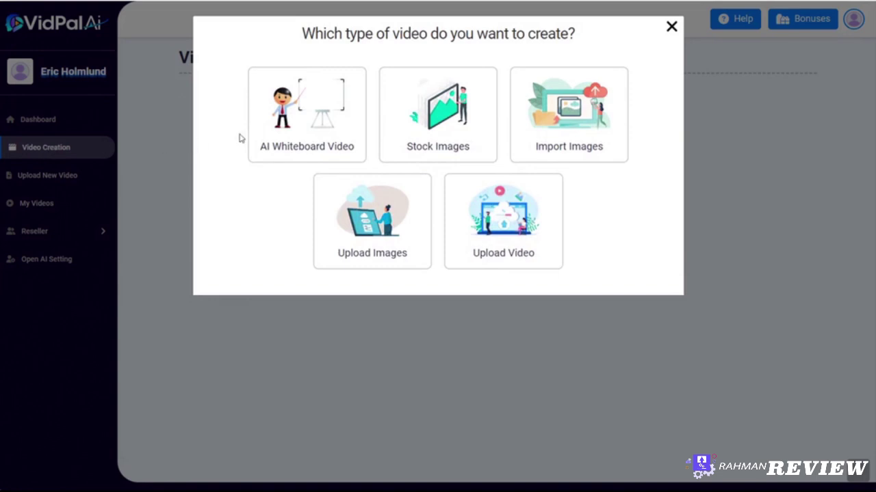
click(294, 117)
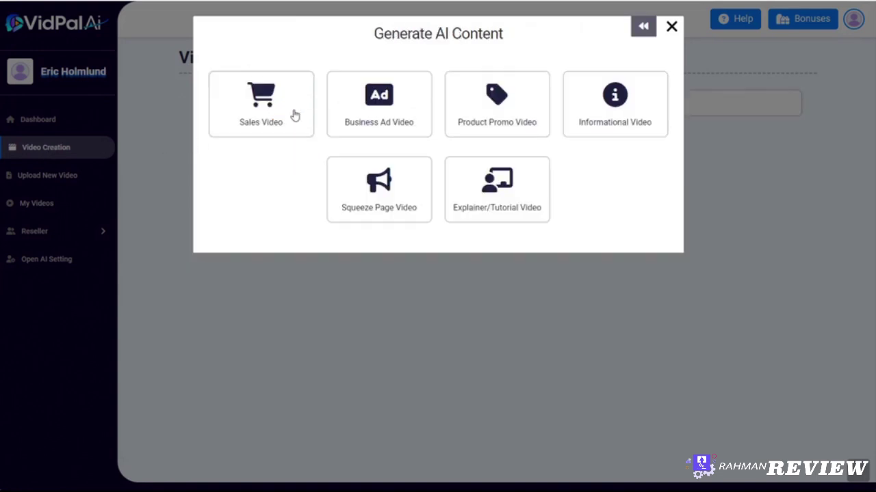
click(381, 102)
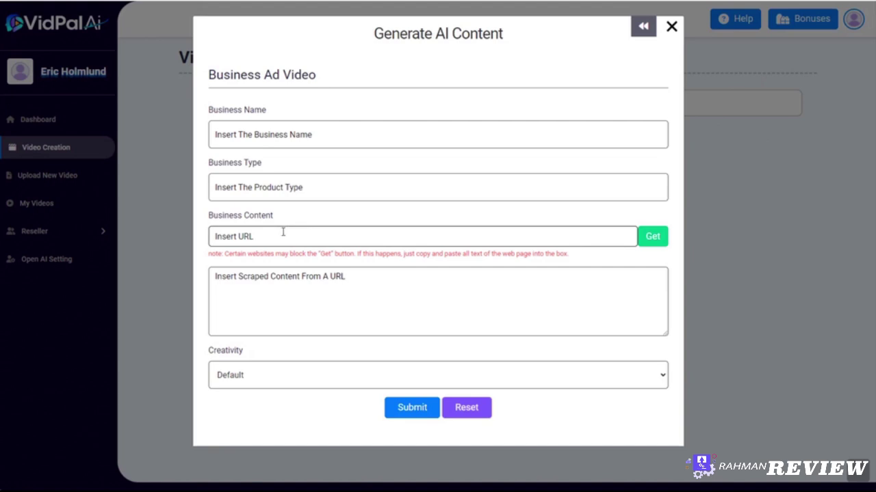
Step: Enter Kirks Flyshop as business name, fly fishing shop as type, and the shop's website URL
click(235, 134)
text(Kirks Flyshop)
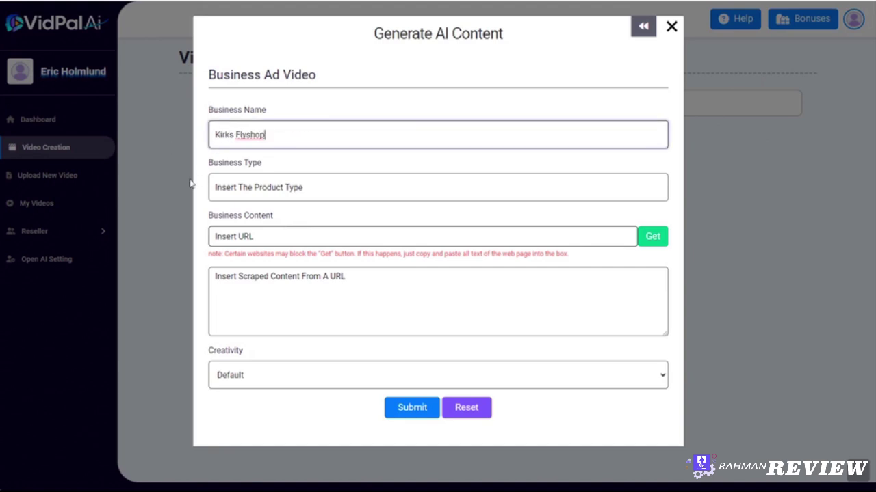
click(251, 188)
text(Fly fishing shop)
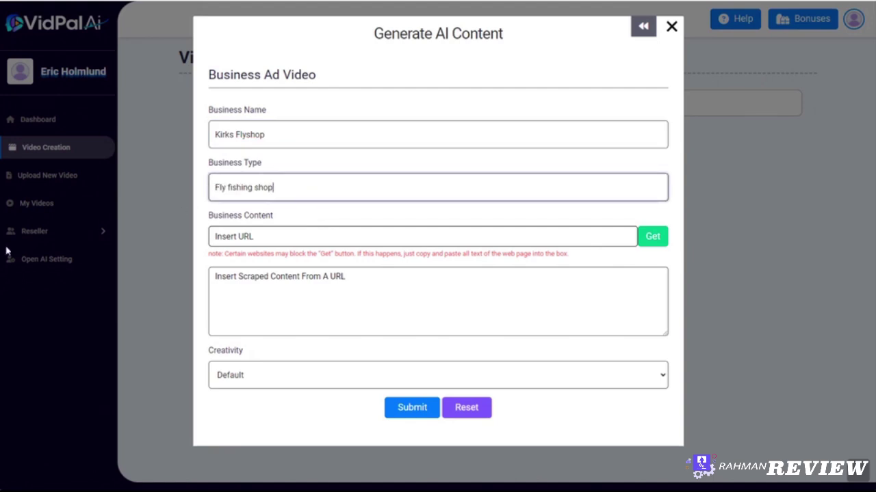
click(237, 236)
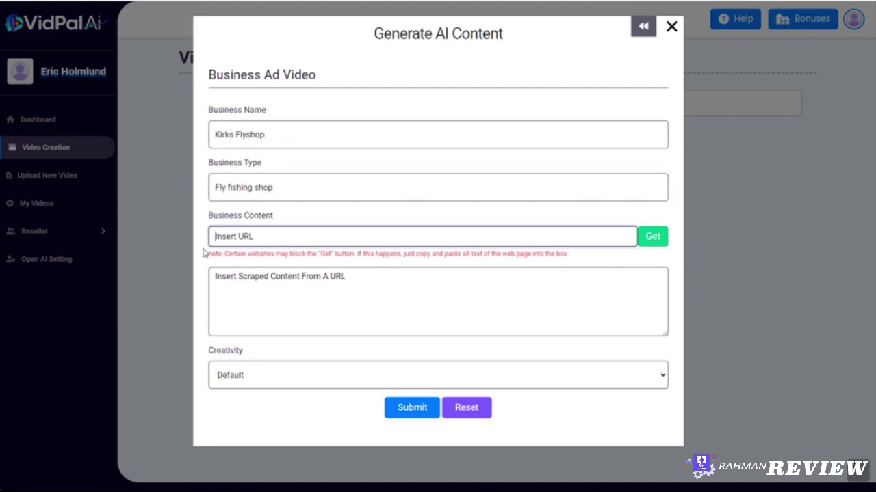
text(https://www.kirksflyshop.com/)
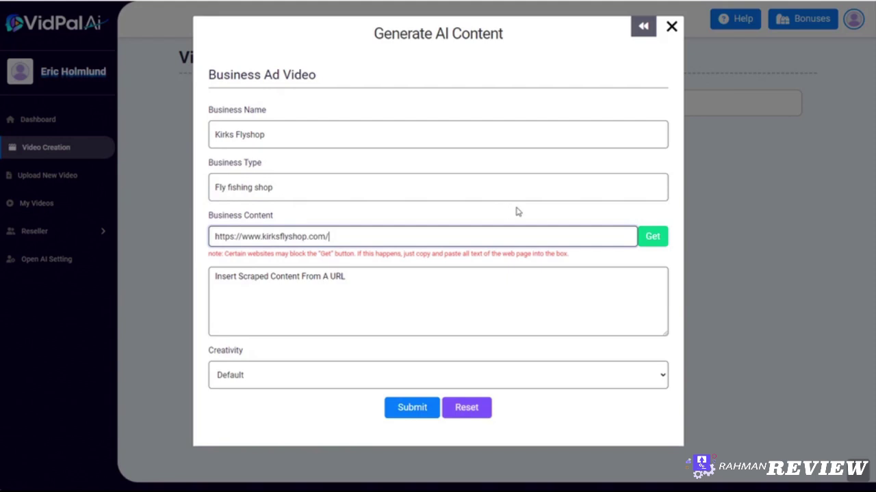
Step: Scrape the shop website's text and submit to generate the ten-slide ad script
click(653, 236)
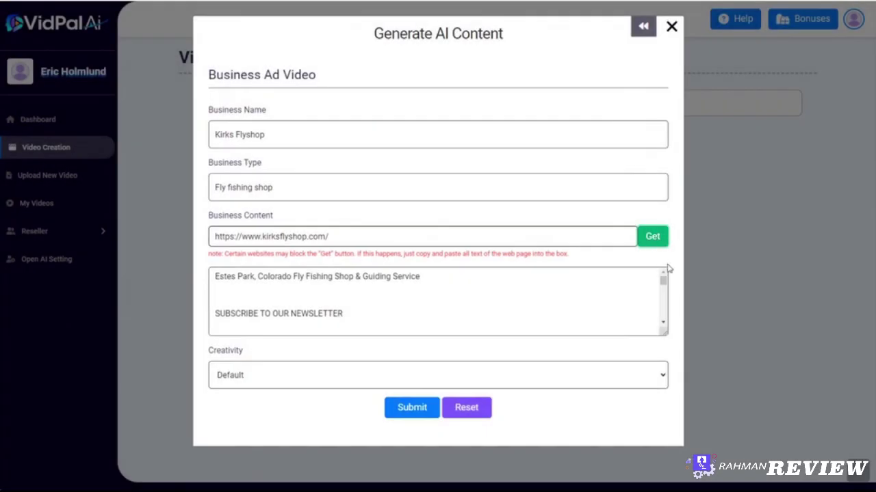
drag(666, 283, 667, 329)
scroll(666, 329, up, 3)
scroll(657, 328, down, 4)
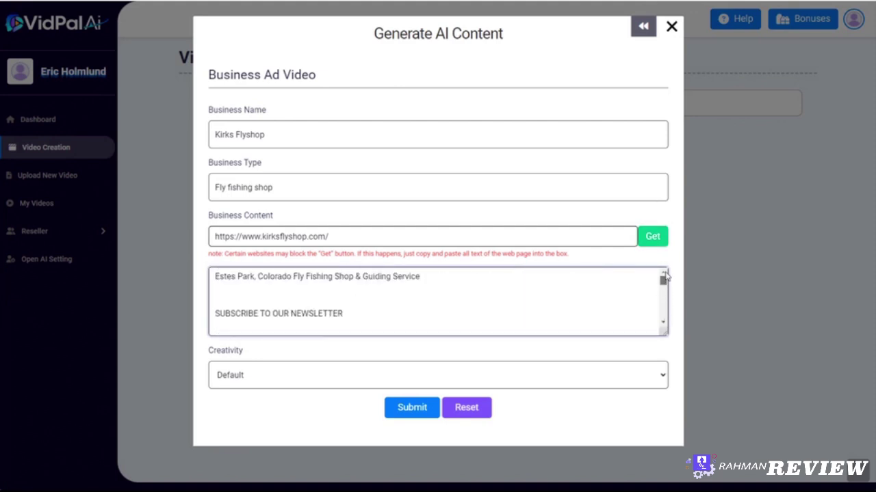
click(413, 409)
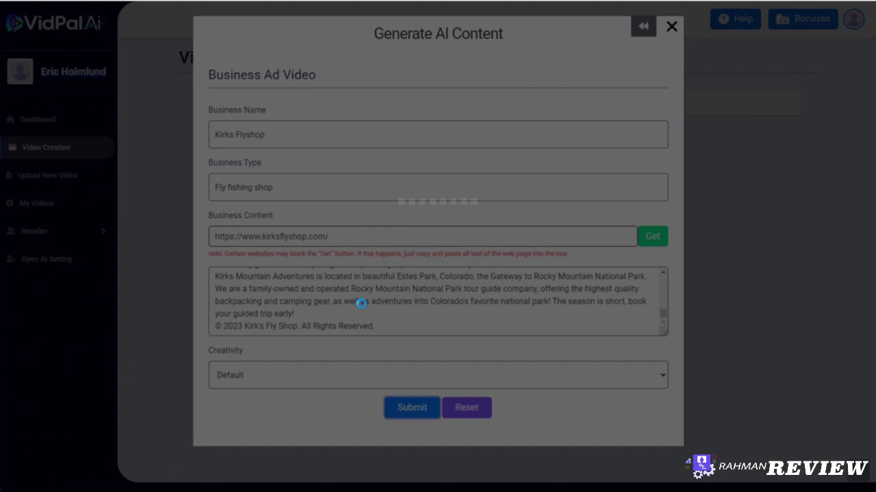
scroll(621, 217, down, 3)
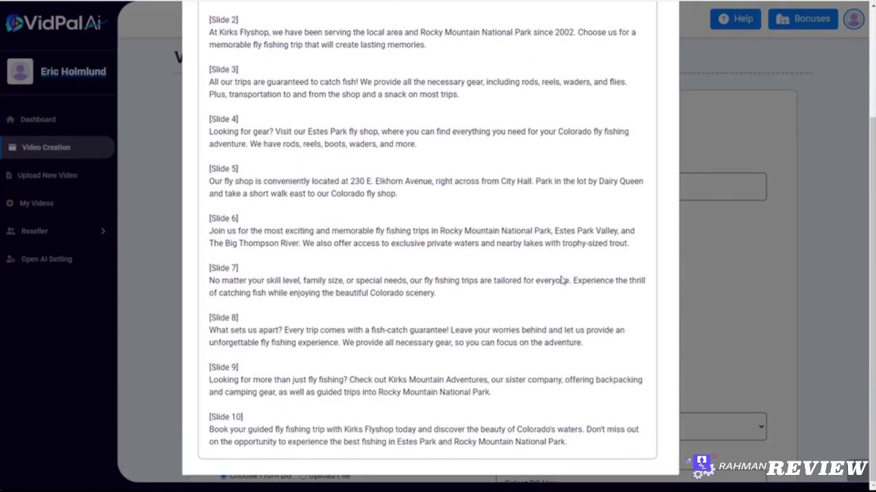
scroll(561, 277, up, 3)
Step: Download the generated script and title the video Kirks Flyshop
click(532, 89)
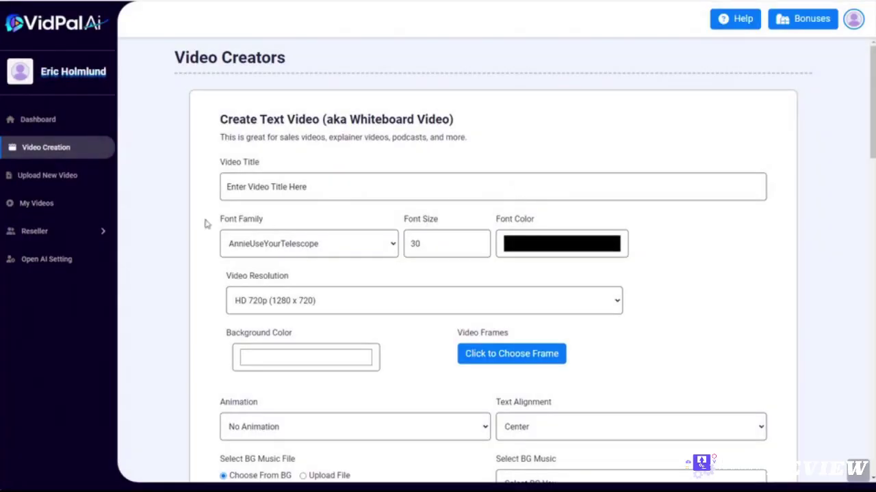
click(259, 186)
text(Kirks Flyshop)
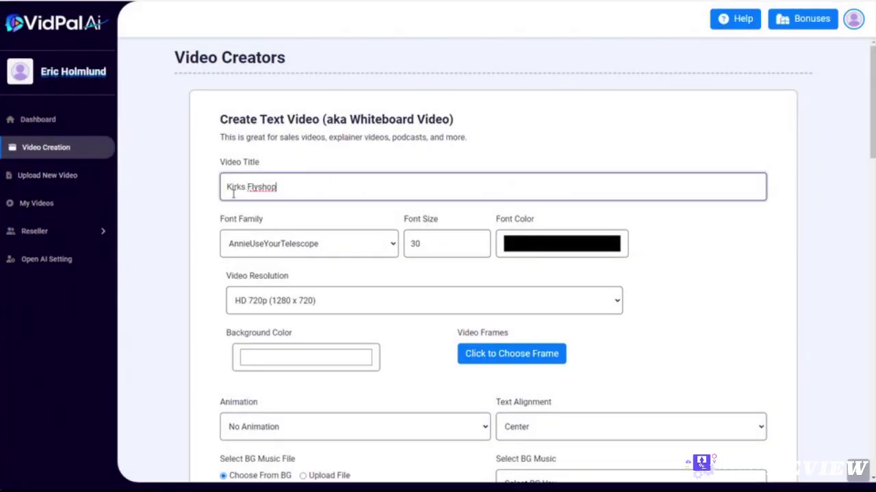
Step: Set the video text font to Georgia at size 60, replacing 30
click(307, 246)
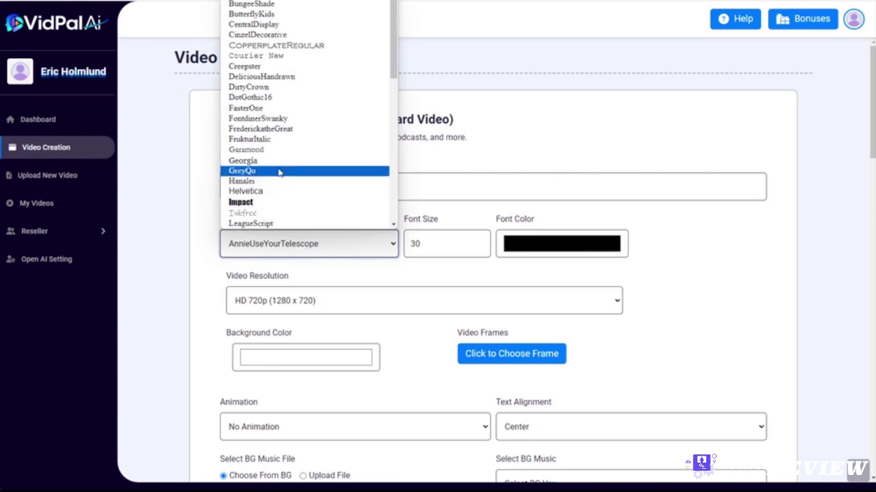
click(276, 165)
double_click(414, 245)
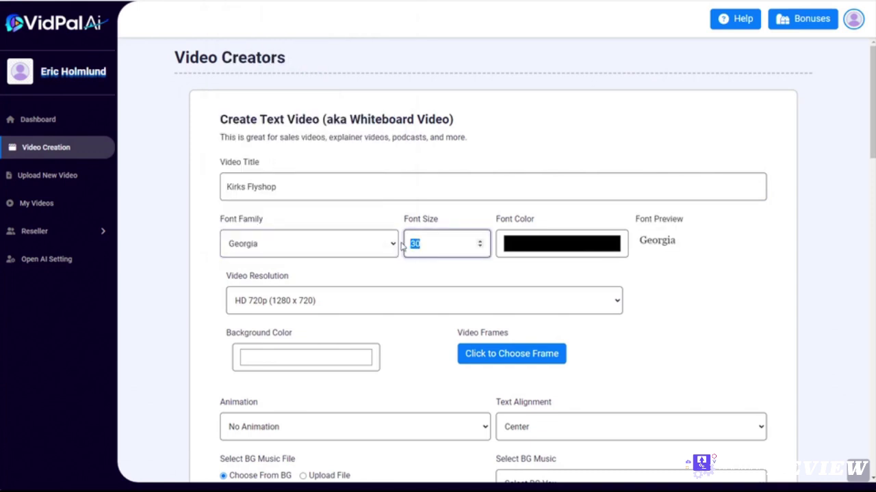
text(60)
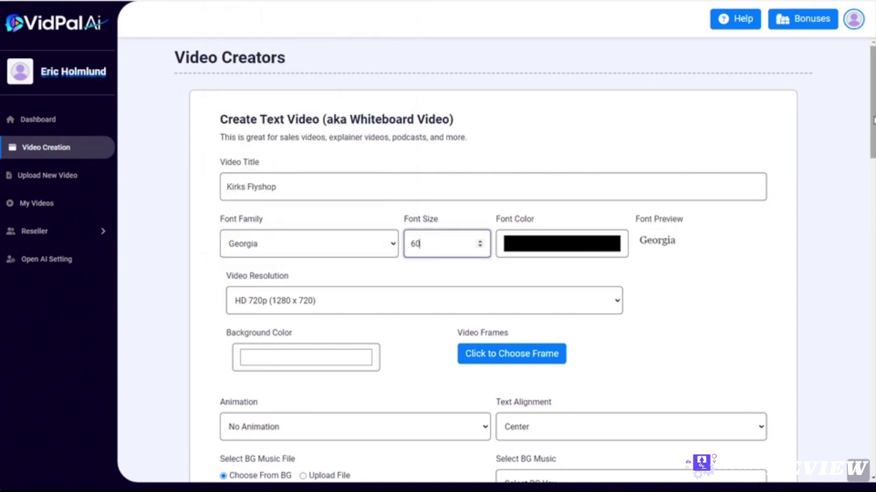
scroll(874, 128, down, 1)
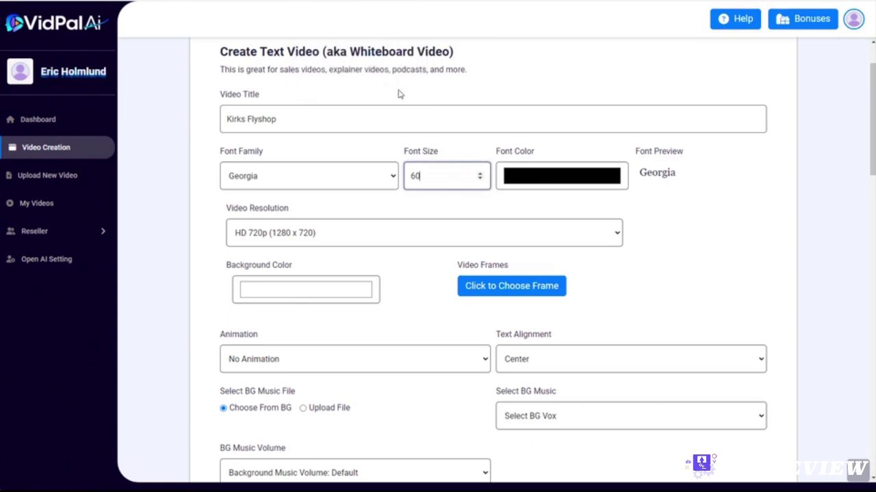
Step: Set the font colour to dark red, RGB 136, 12, 12
click(537, 179)
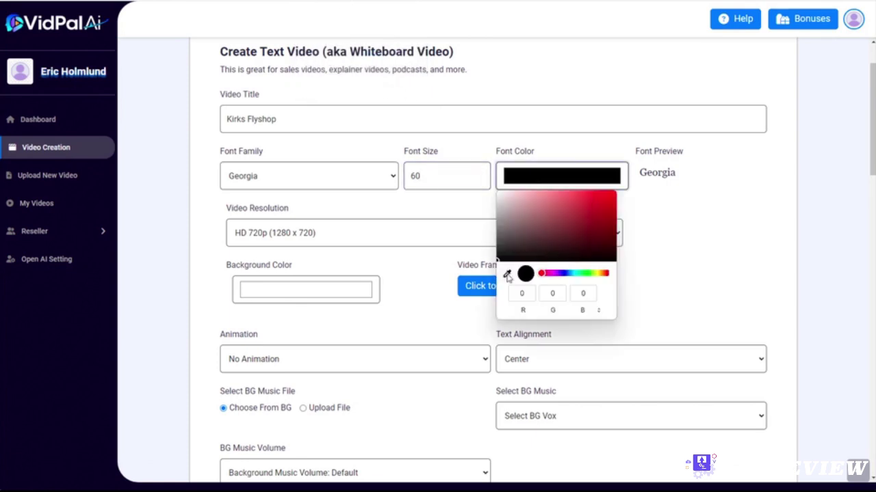
drag(540, 241, 568, 218)
click(530, 297)
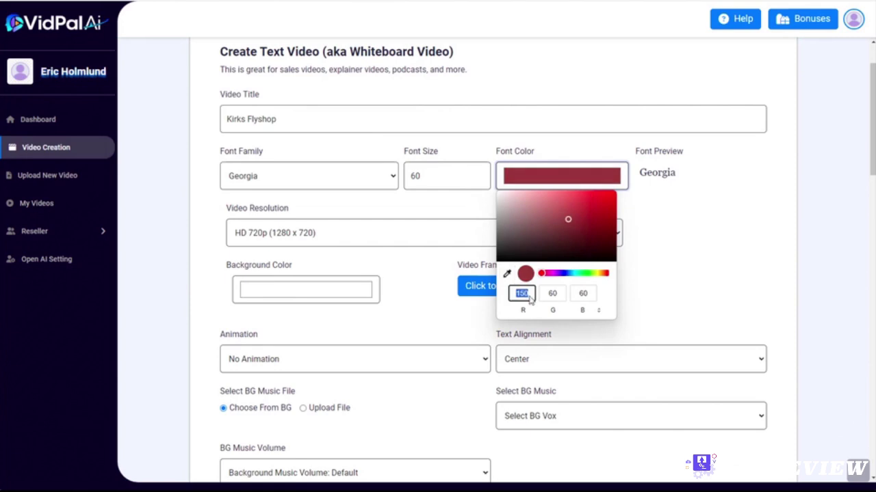
text(136)
click(553, 294)
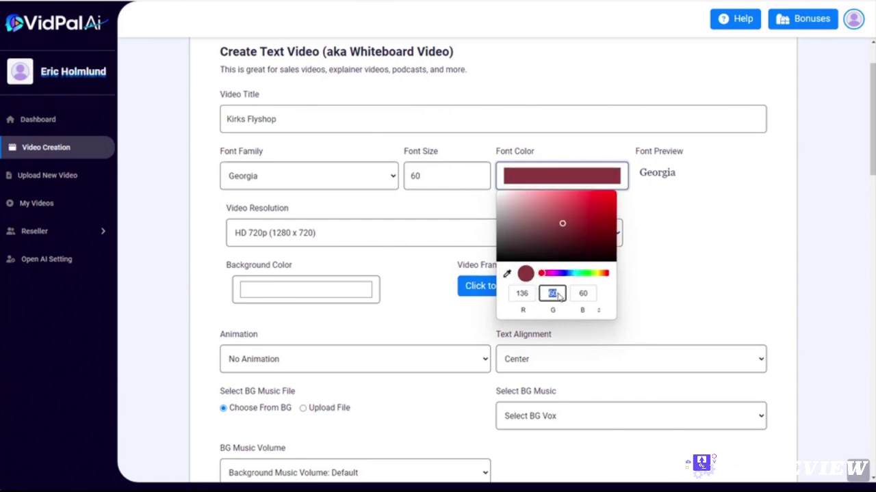
text(12)
click(592, 295)
text(12)
click(545, 189)
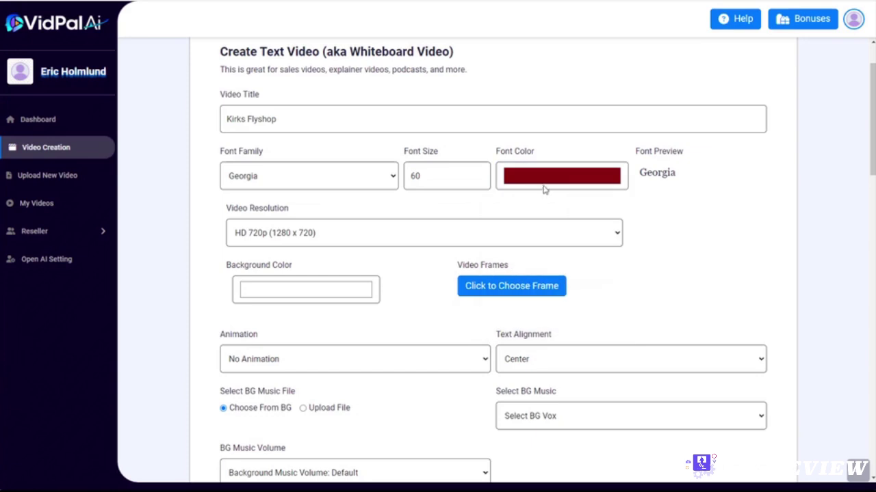
Step: Choose Full HD 1080p resolution and a beige background of RGB 222, 219, 200
click(311, 236)
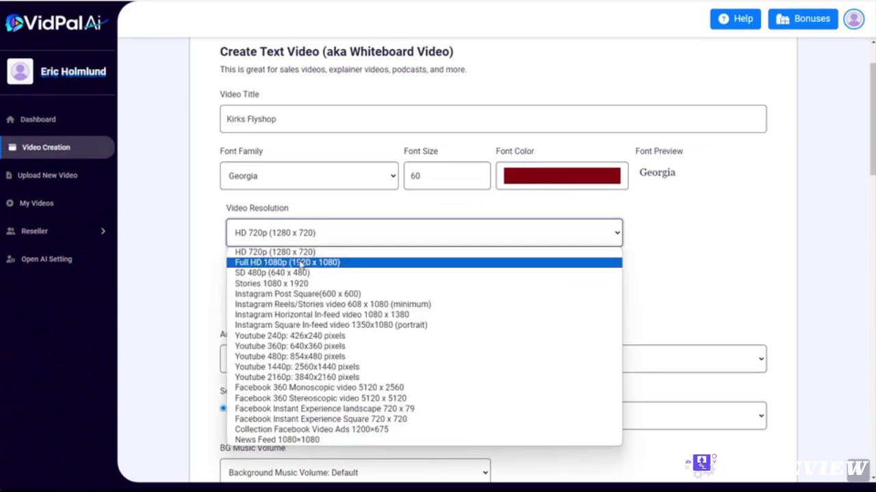
click(301, 264)
click(295, 294)
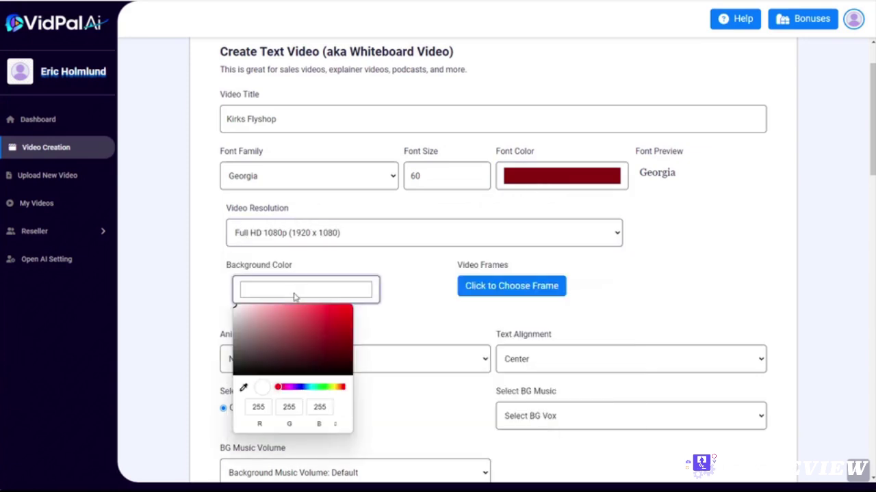
click(258, 407)
text(222)
click(289, 407)
text(2)
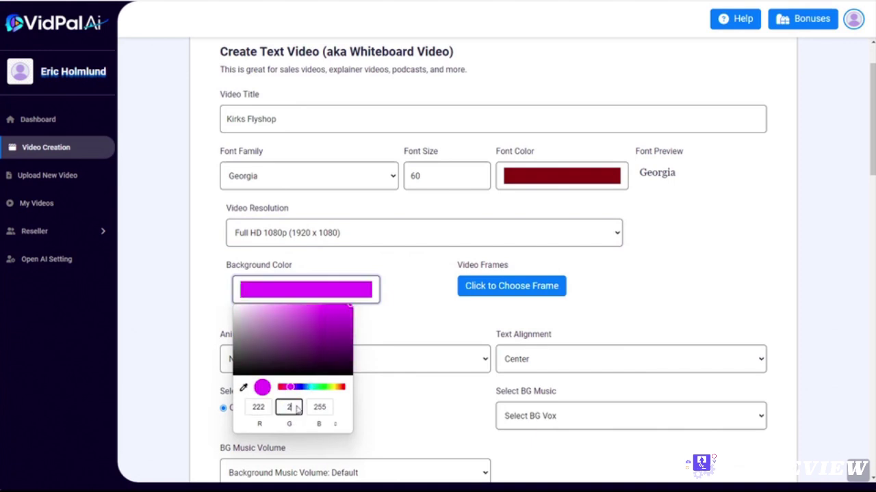
text(19)
click(329, 409)
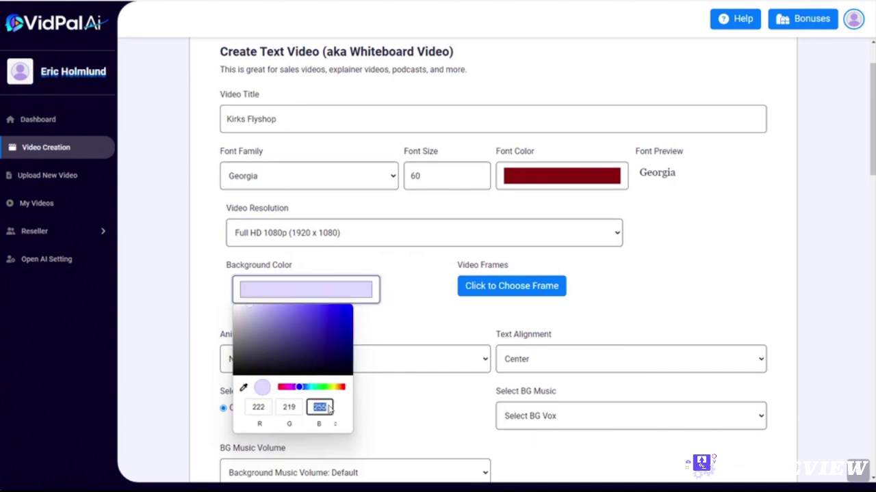
text(200)
click(395, 311)
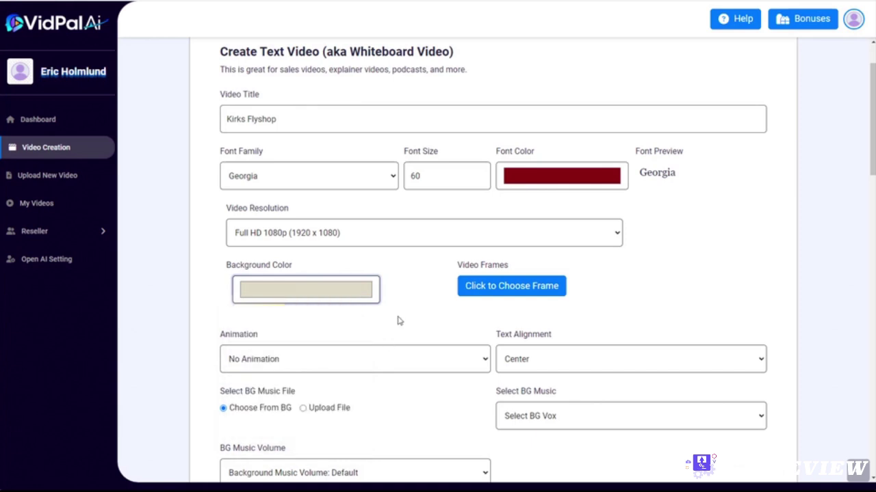
Step: Give the text a Fade In animation and left alignment
scroll(396, 321, down, 2)
click(427, 256)
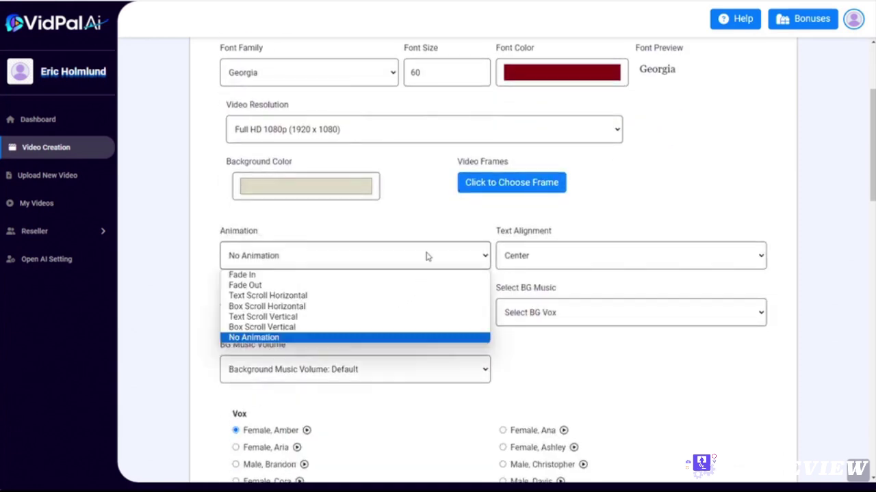
click(437, 273)
click(552, 264)
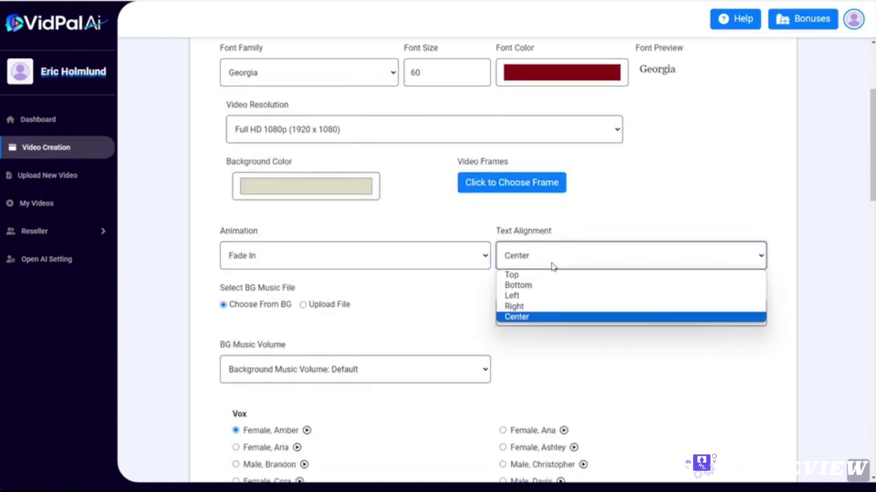
click(547, 296)
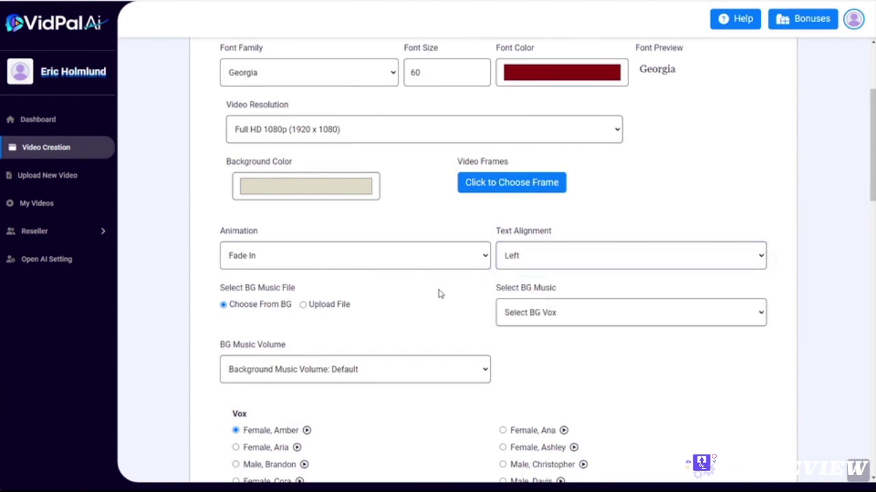
Step: Choose Coastline background music at volume 0.10 and the Male, Davis narration voice
scroll(441, 293, down, 2)
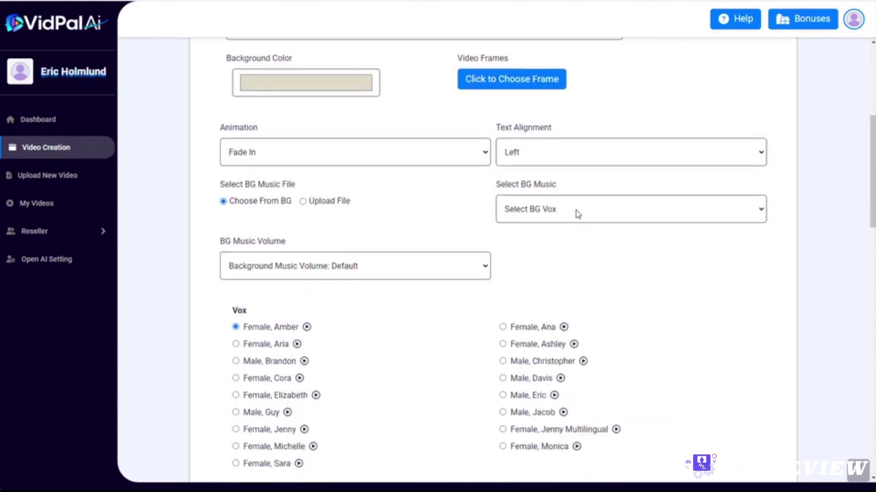
click(576, 214)
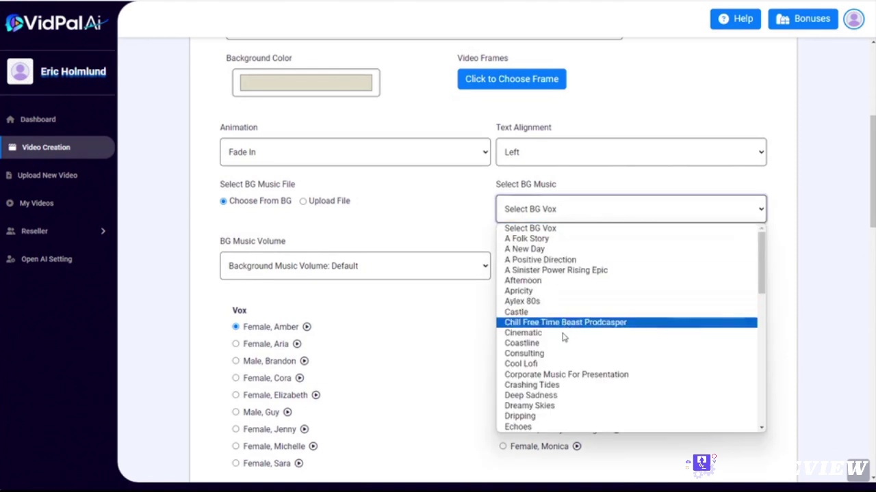
click(537, 343)
scroll(342, 246, down, 3)
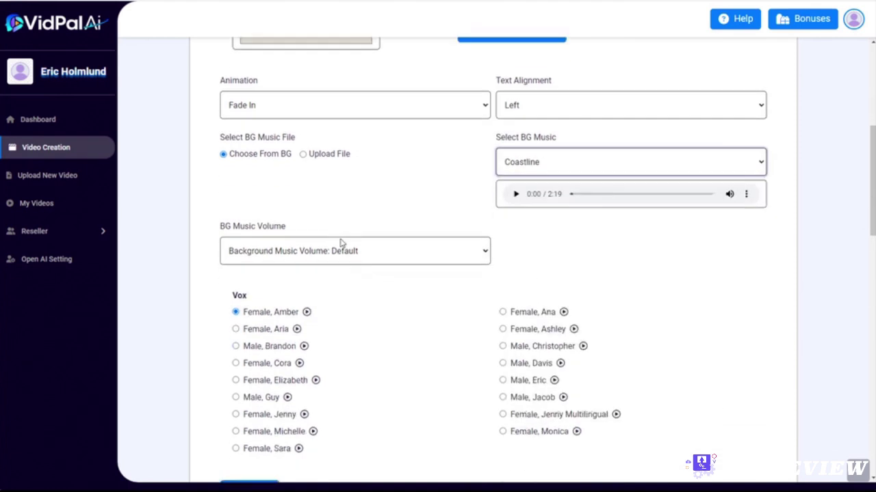
click(336, 197)
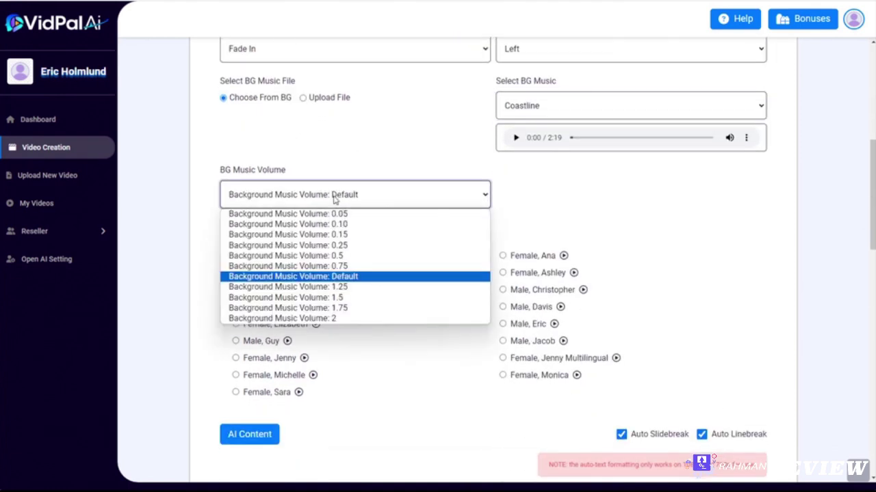
click(319, 228)
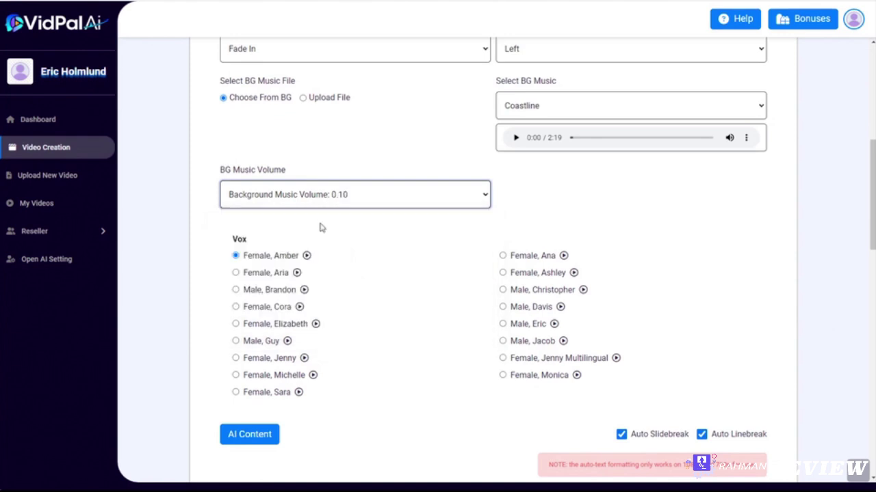
click(503, 308)
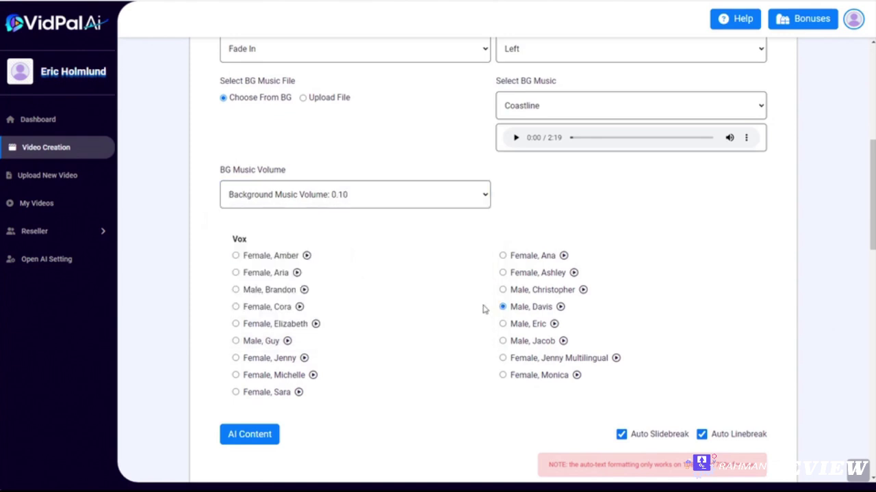
Step: Create the Kirks Flyshop whiteboard video from the finished slide settings
scroll(675, 258, down, 5)
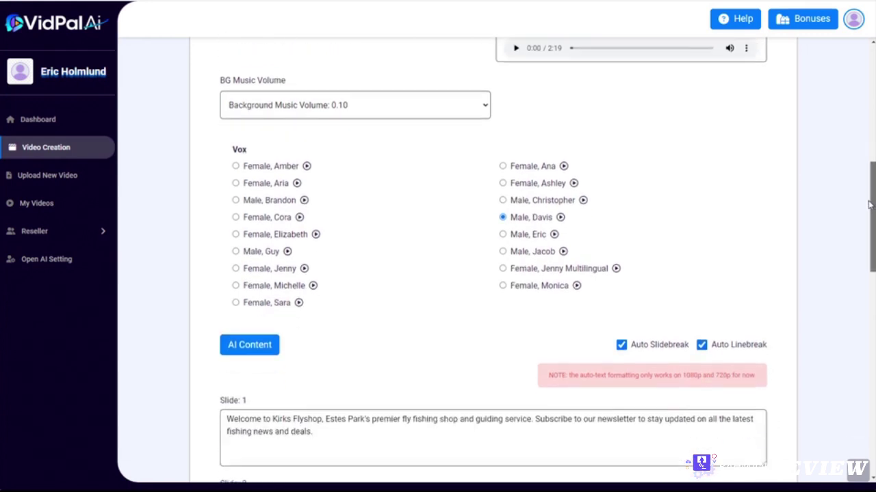
drag(872, 265, 872, 407)
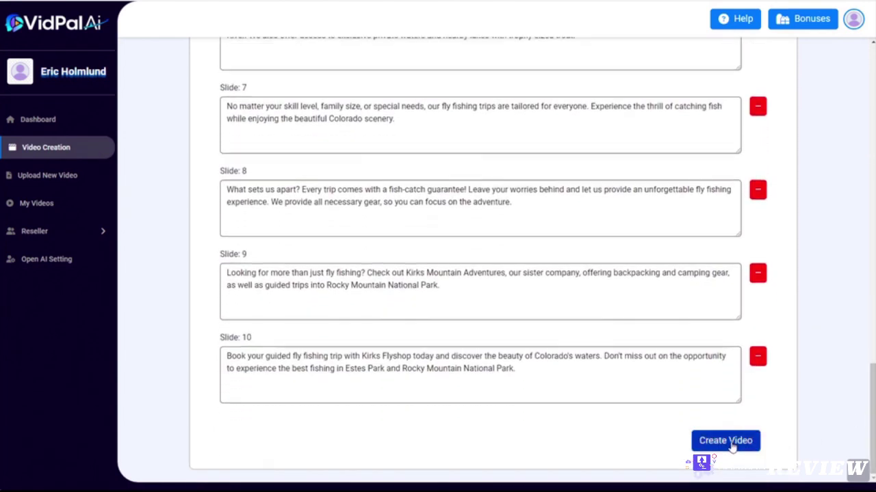
click(730, 443)
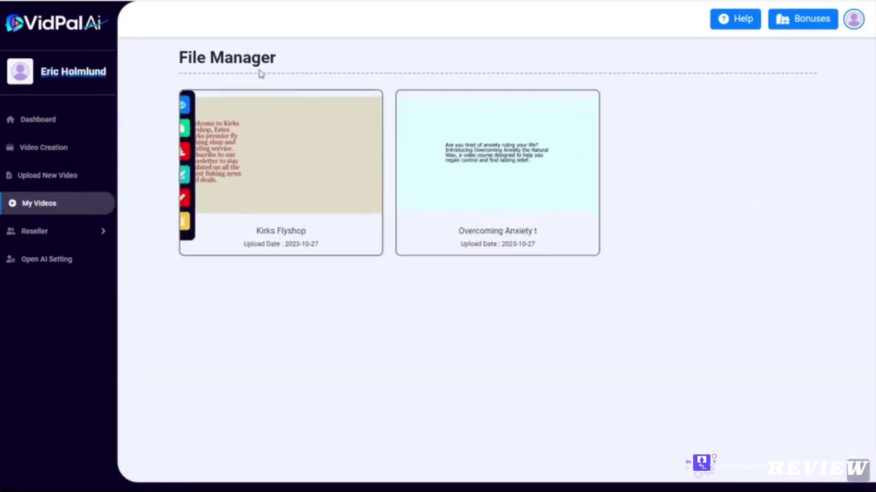
Step: Preview the new Kirks Flyshop video from the library and pause playback
mouse_move(233, 98)
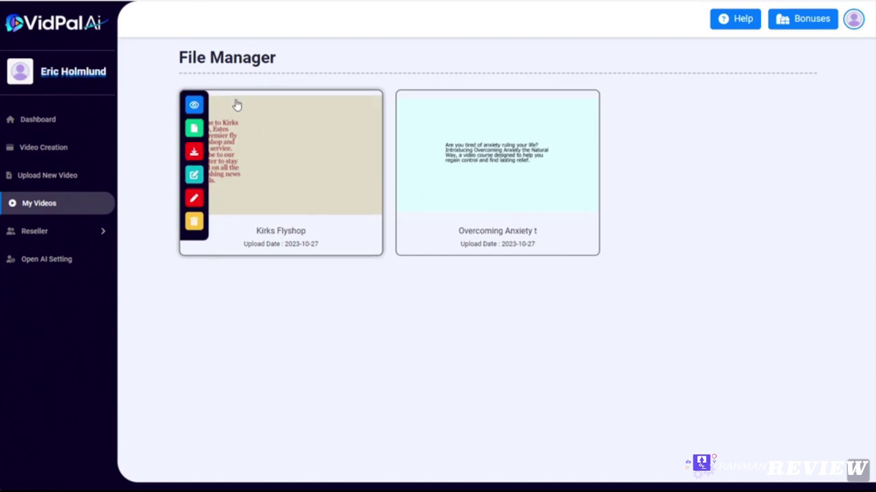
click(195, 105)
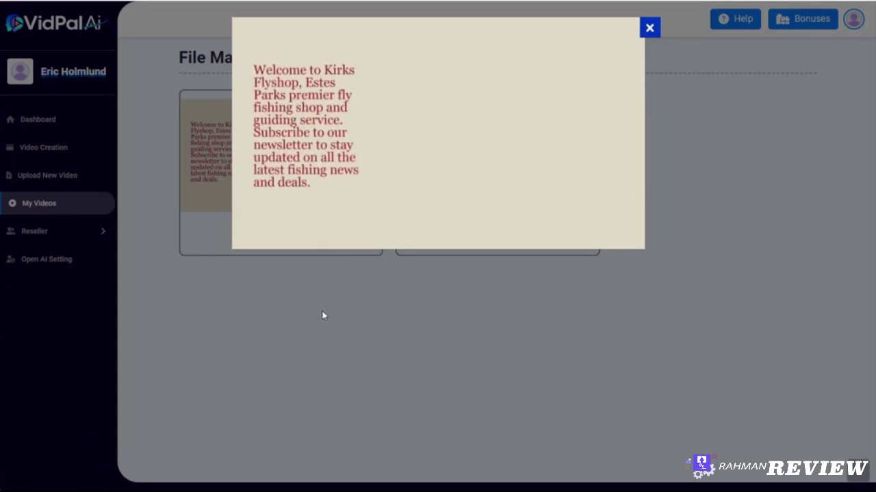
mouse_move(300, 223)
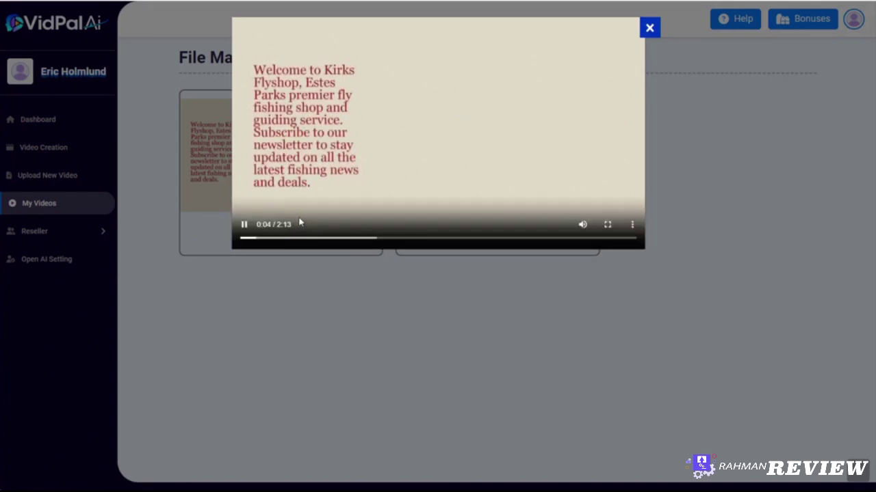
click(245, 225)
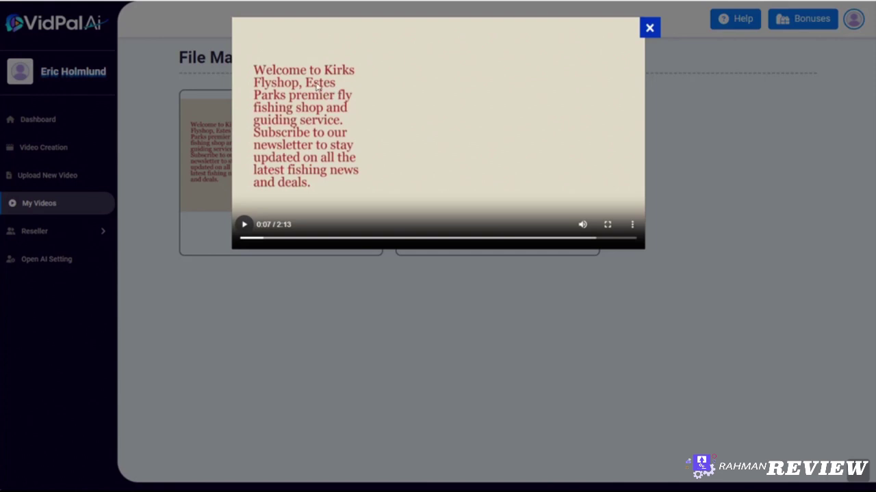
Step: Close the preview and start a new Import Images video built from image URLs
click(650, 29)
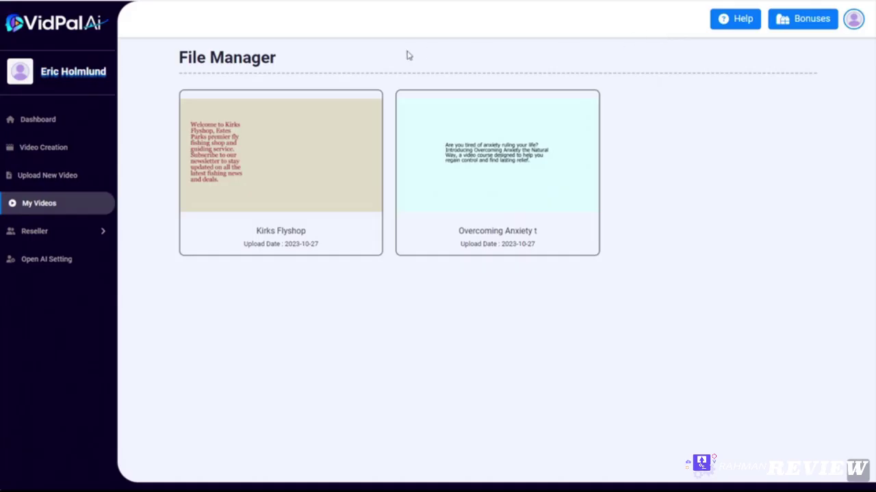
mouse_move(278, 132)
click(56, 147)
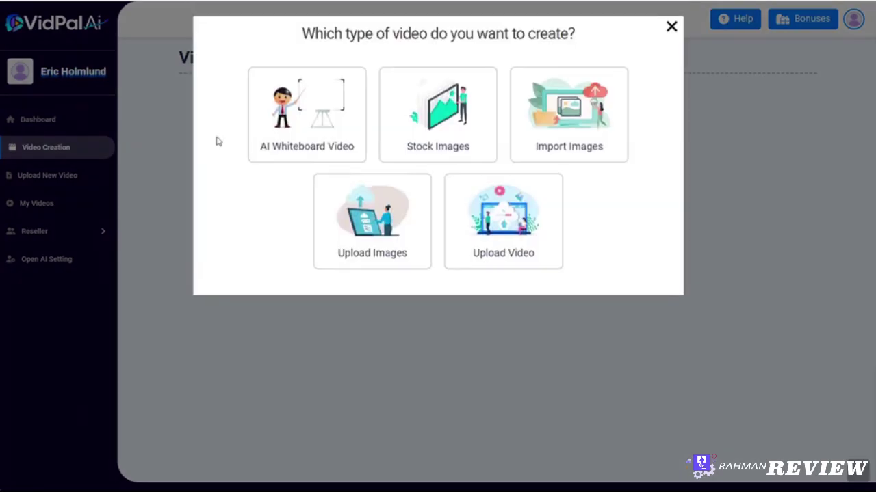
click(558, 114)
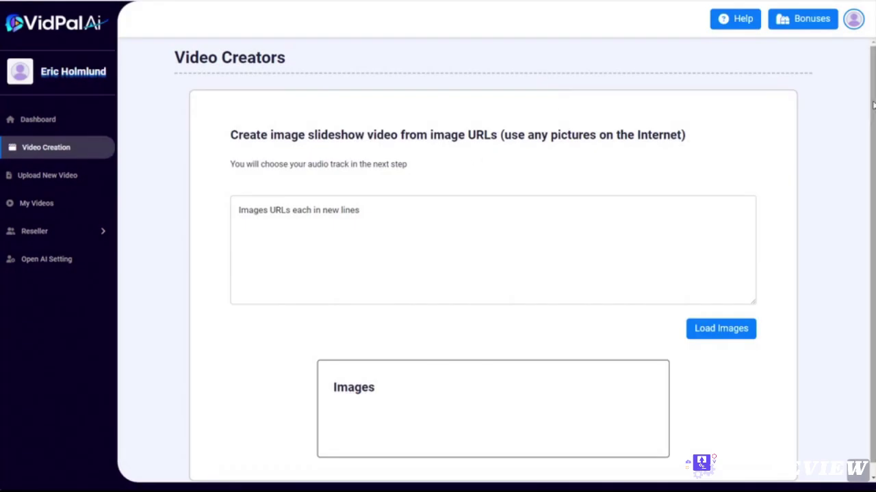
scroll(873, 103, down, 1)
scroll(872, 104, up, 1)
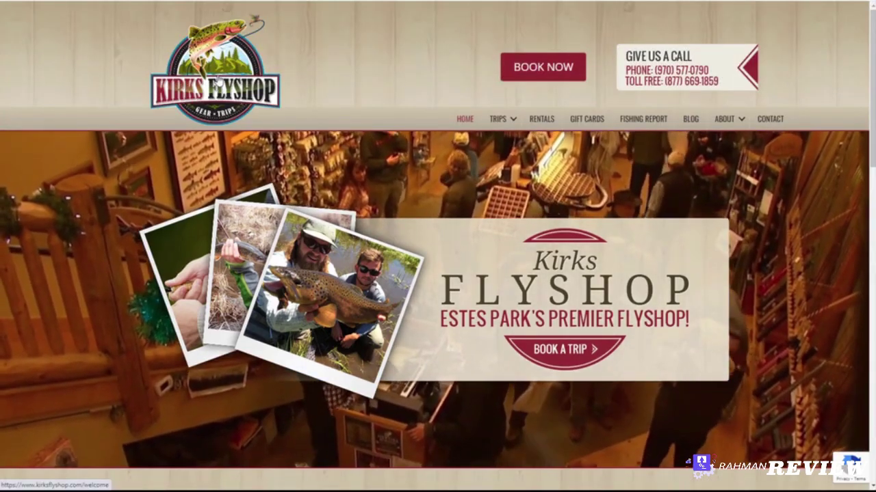
Step: Copy the Kirks Flyshop logo's image address into the Images URLs list
right_click(218, 78)
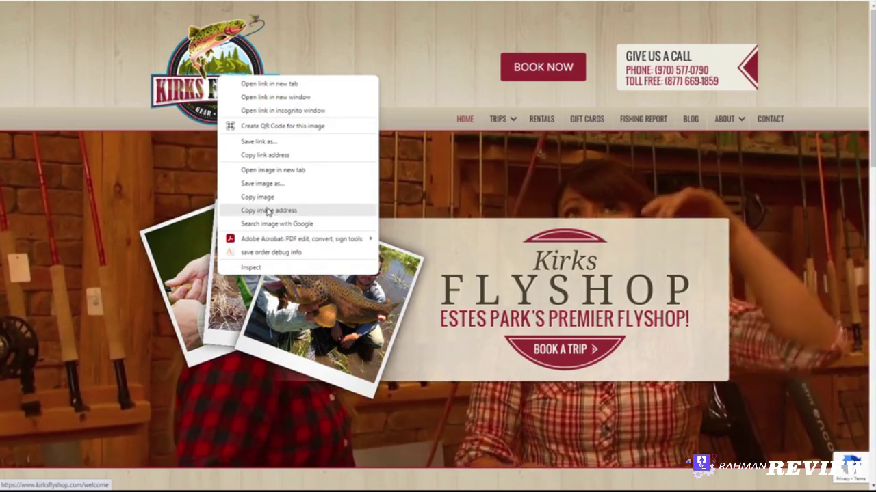
click(269, 210)
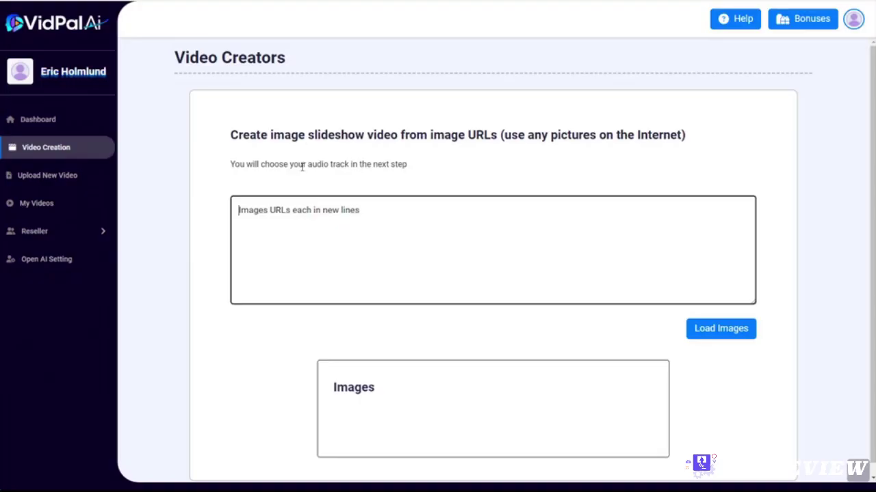
text(https://www.kirksflyshop.com/wp-content/uploads/2013/06/Kirks-Flyshop.png)
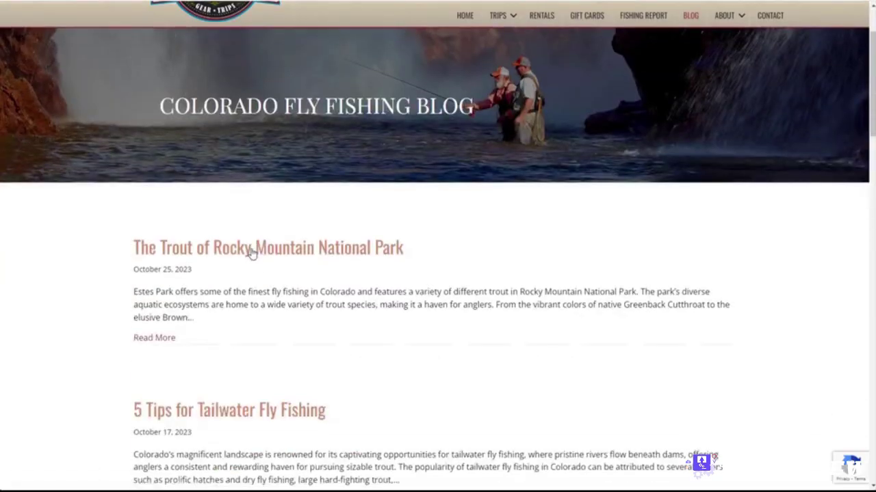
Step: Open The Trout of Rocky Mountain National Park article and browse its pictures
click(252, 253)
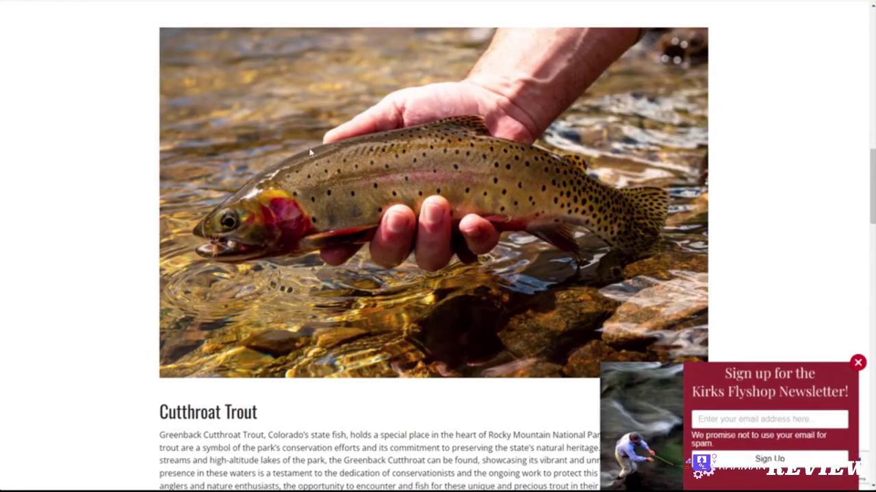
scroll(345, 145, up, 2)
scroll(346, 145, down, 2)
scroll(872, 171, up, 1)
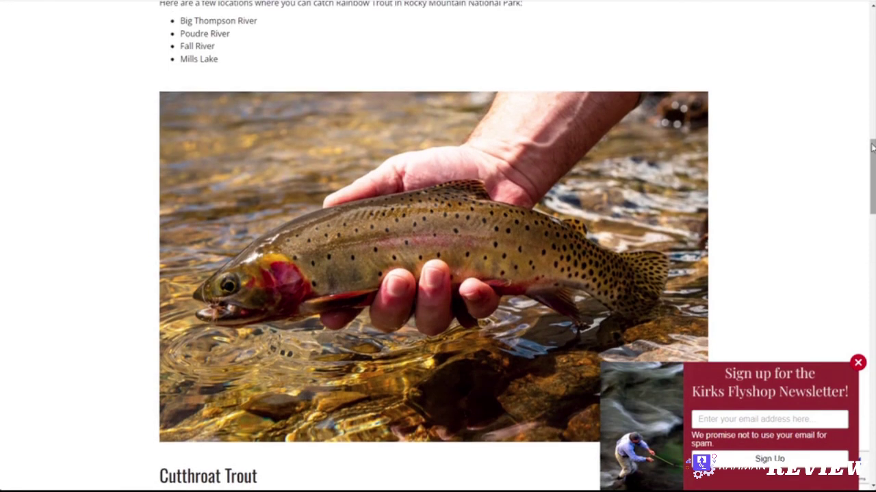
Step: Paste the full list of image URLs into VidPal and load them as thumbnails
click(322, 1)
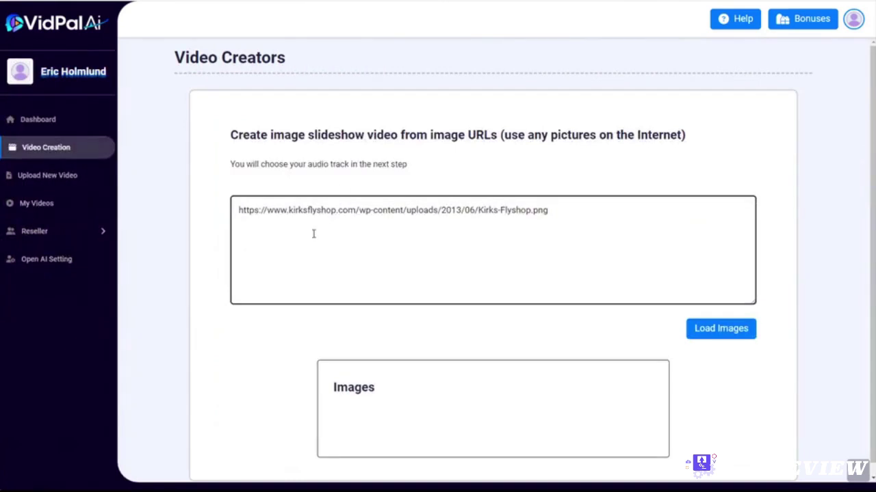
key(ctrl+v)
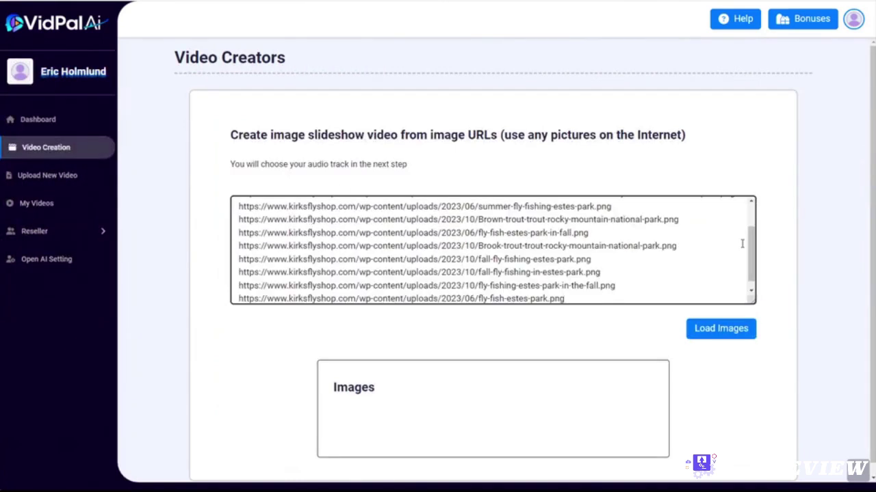
scroll(752, 250, up, 1)
scroll(753, 249, down, 1)
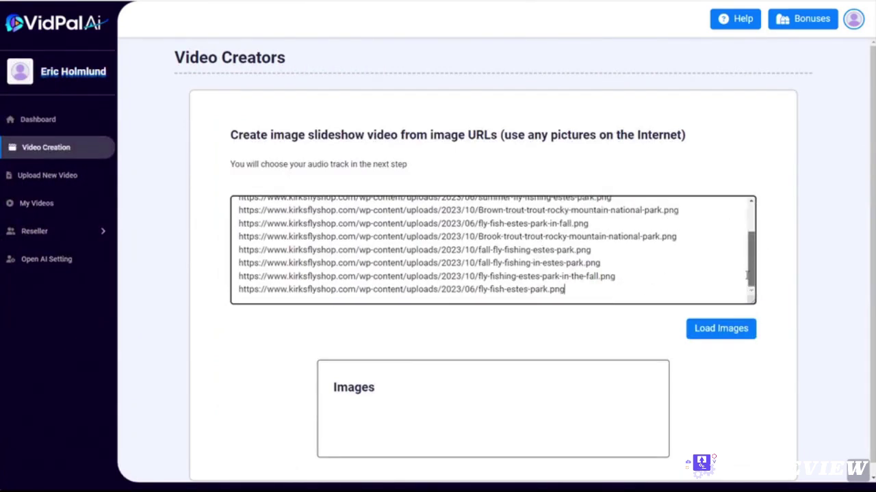
click(739, 329)
scroll(802, 269, down, 1)
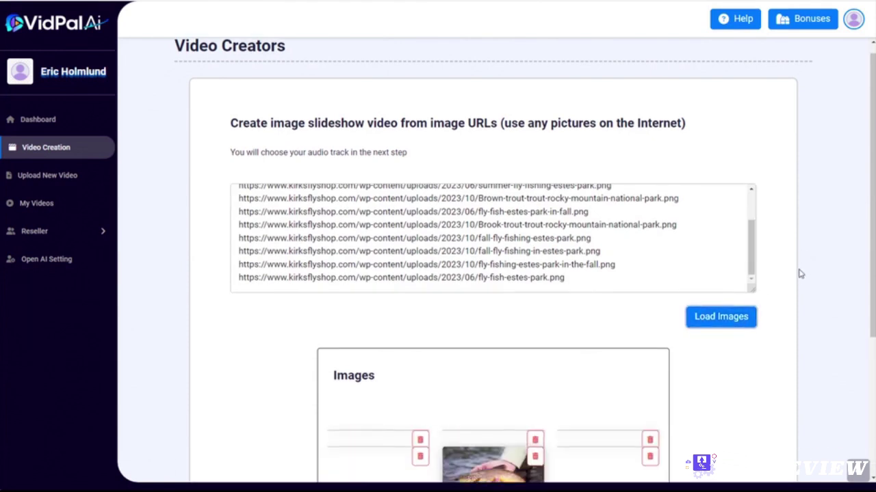
scroll(799, 276, down, 3)
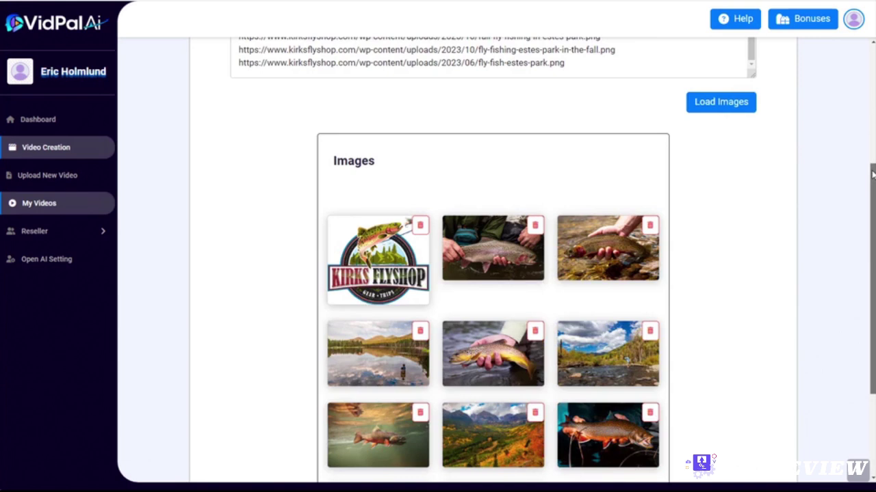
scroll(794, 226, down, 2)
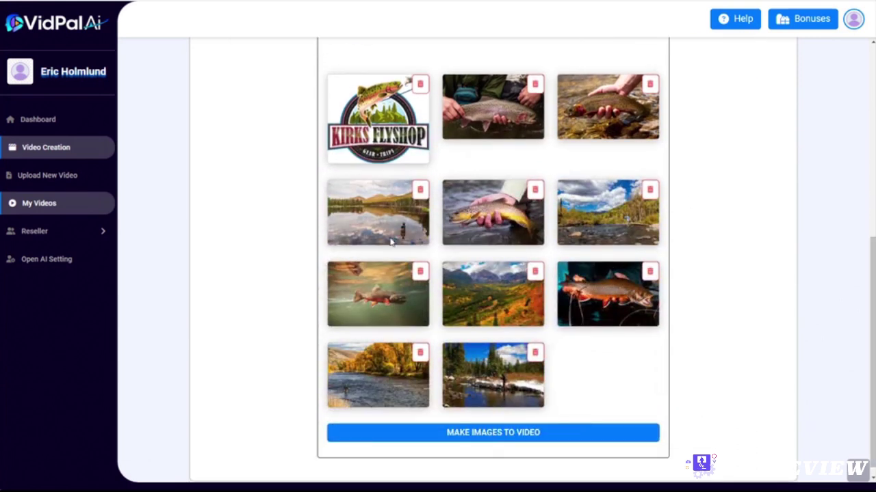
Step: Make the images into a video titled 'kirk images' with duration 12.1 and process it
click(481, 436)
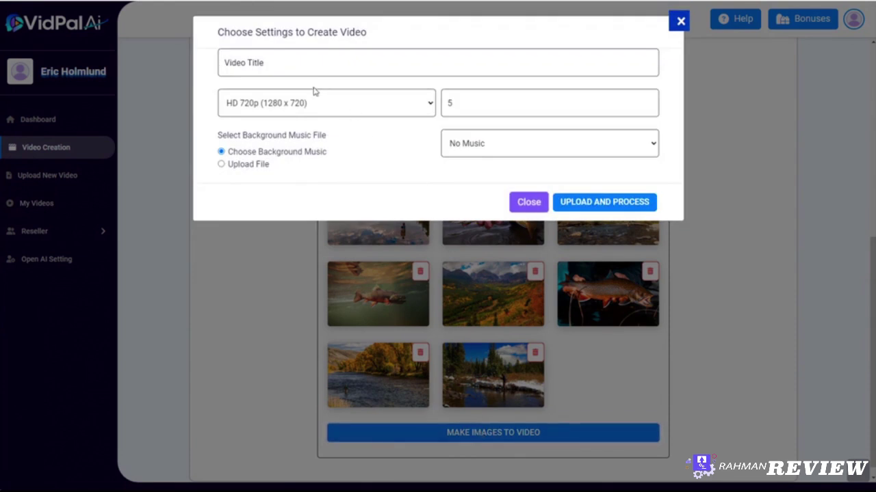
click(284, 61)
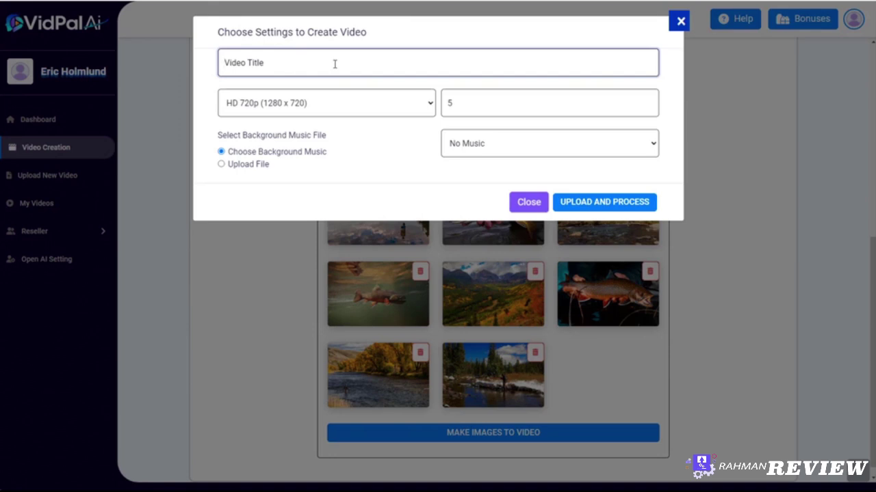
text(kirk images)
double_click(452, 102)
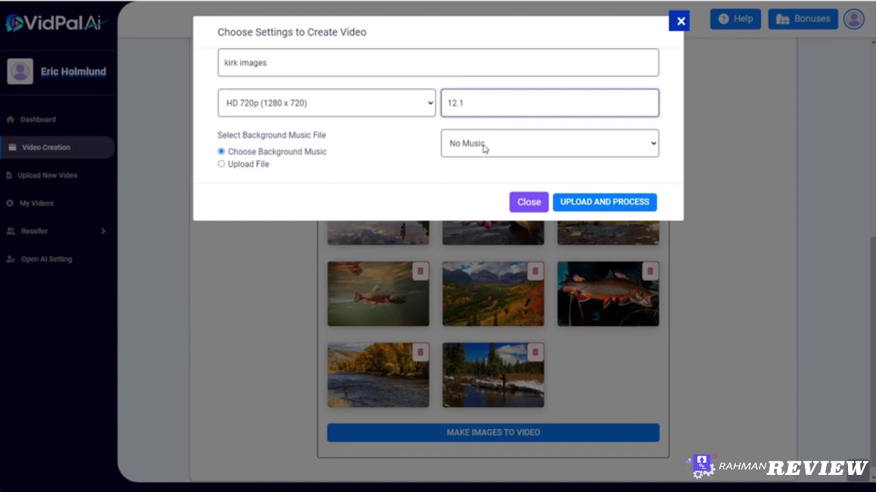
click(591, 202)
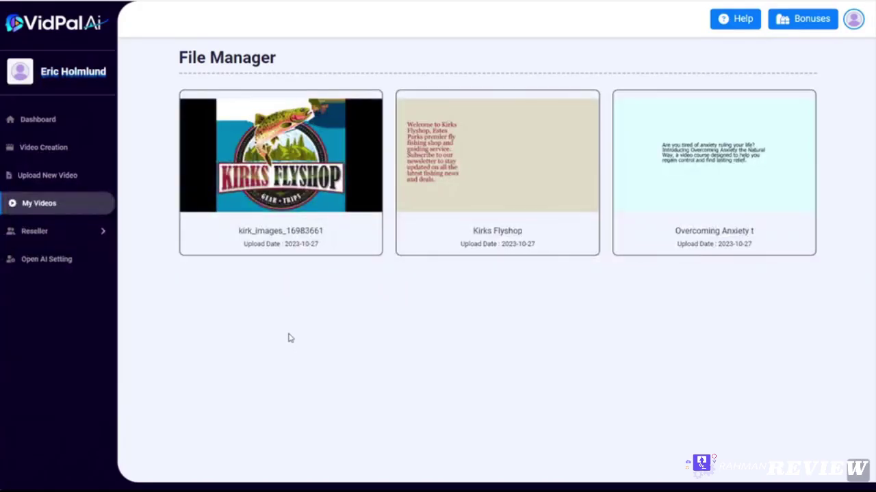
Step: Preview the kirk_images slideshow, then open the Kirks Flyshop video in the editor
mouse_move(280, 93)
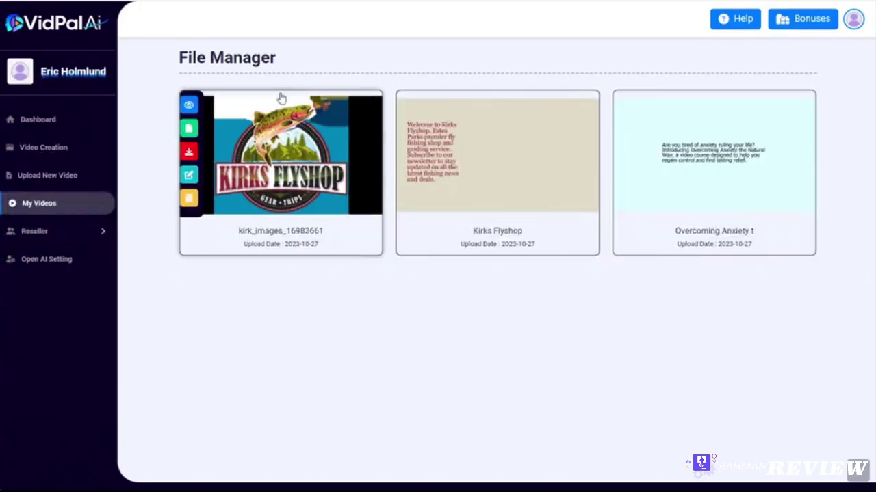
click(196, 107)
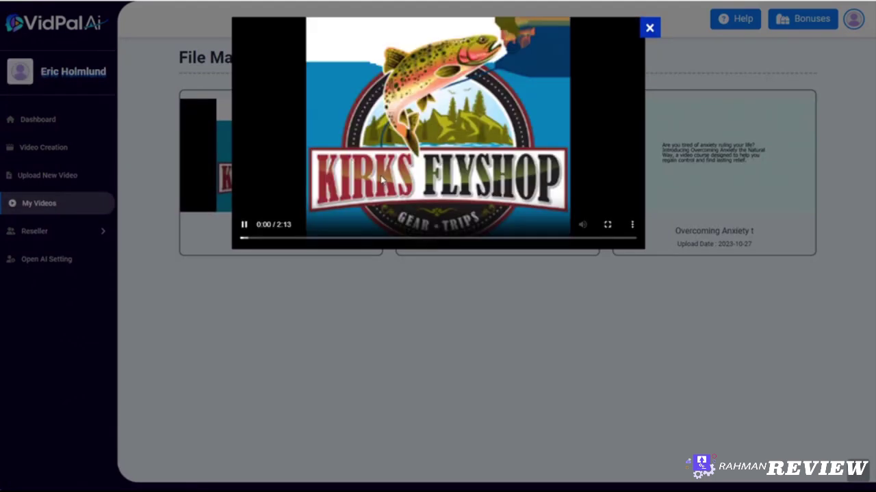
drag(247, 243, 309, 242)
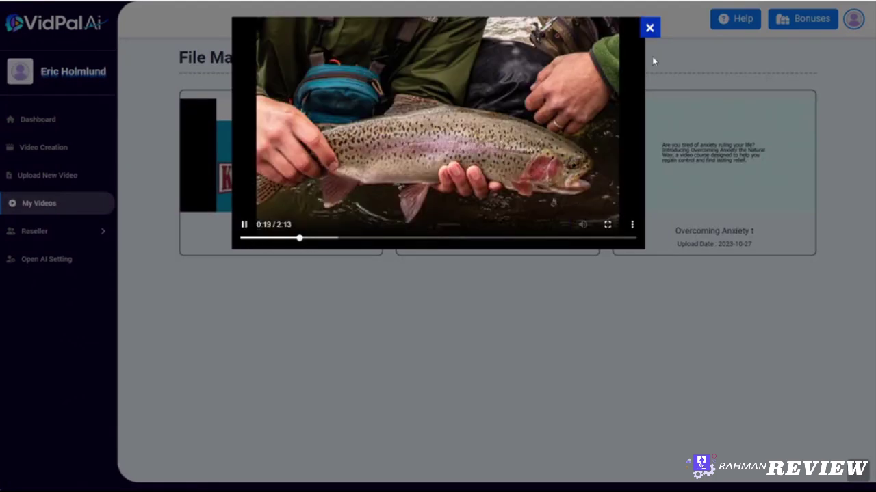
click(647, 31)
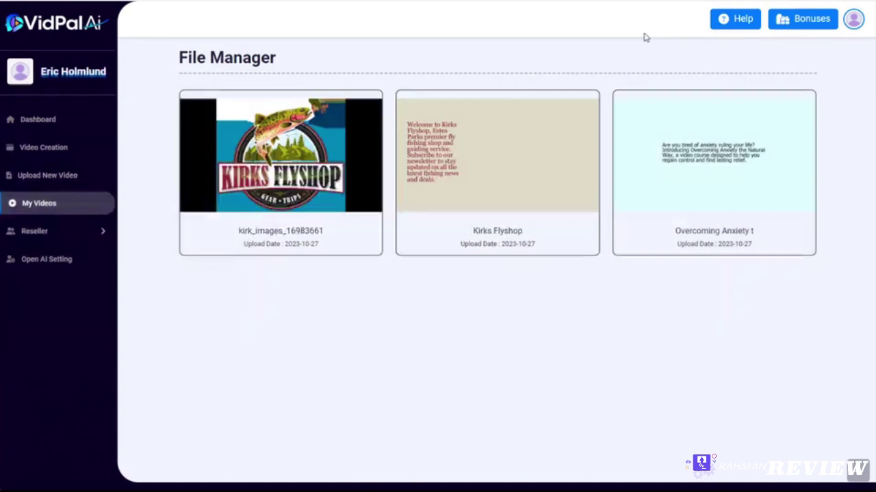
mouse_move(486, 140)
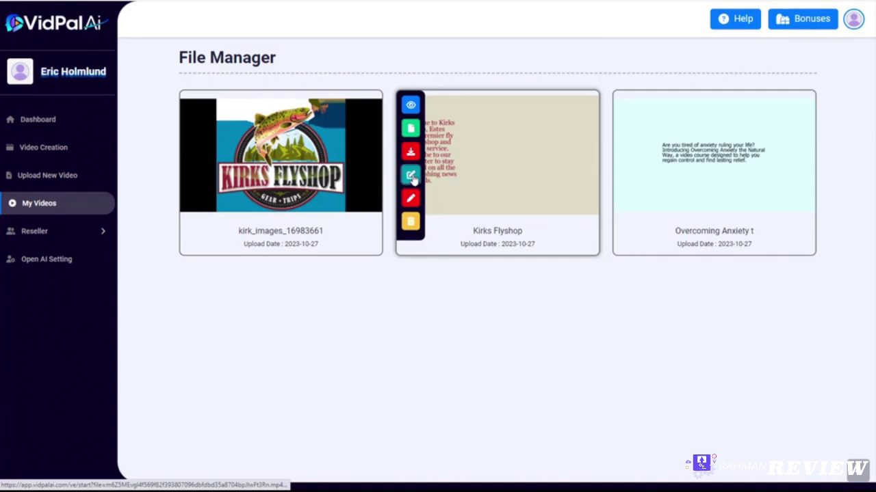
click(411, 175)
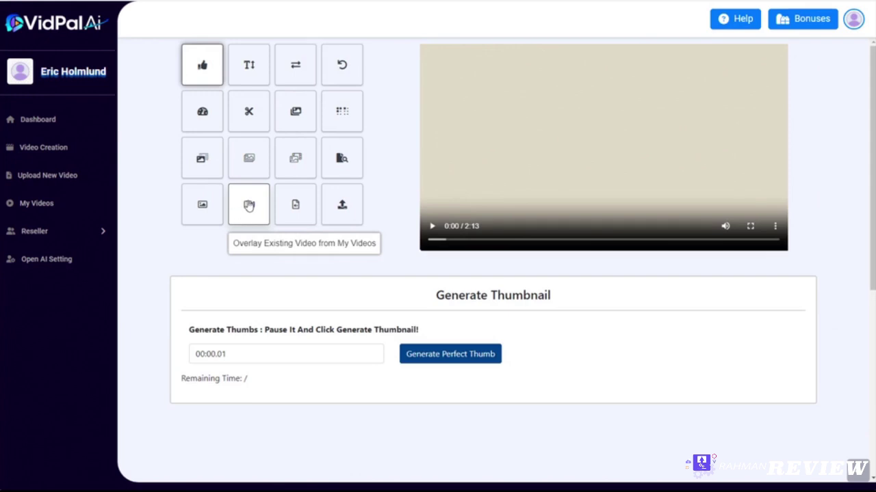
Step: Choose kirk_images as the existing video to overlay on Kirks Flyshop
click(248, 205)
scroll(362, 277, down, 3)
click(298, 239)
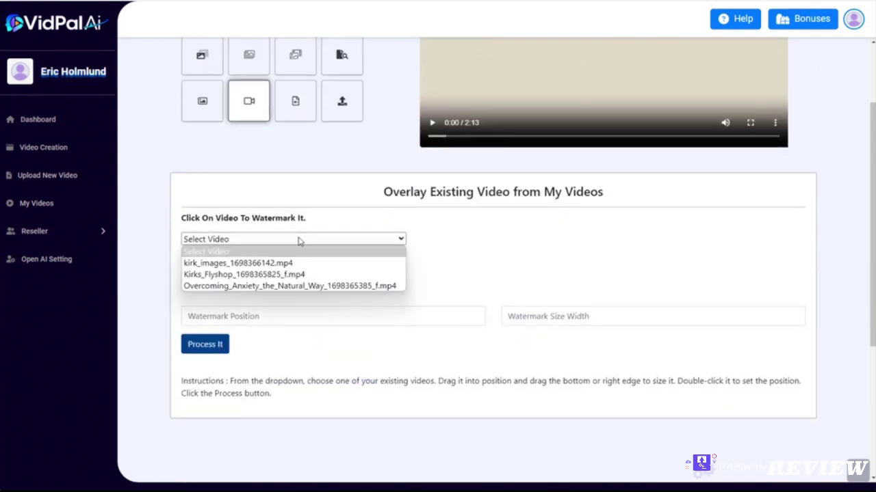
click(253, 266)
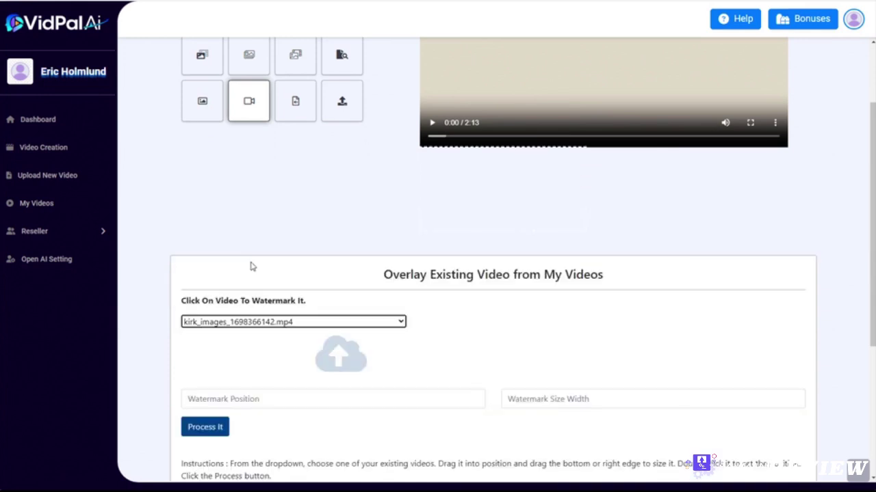
scroll(566, 242, up, 3)
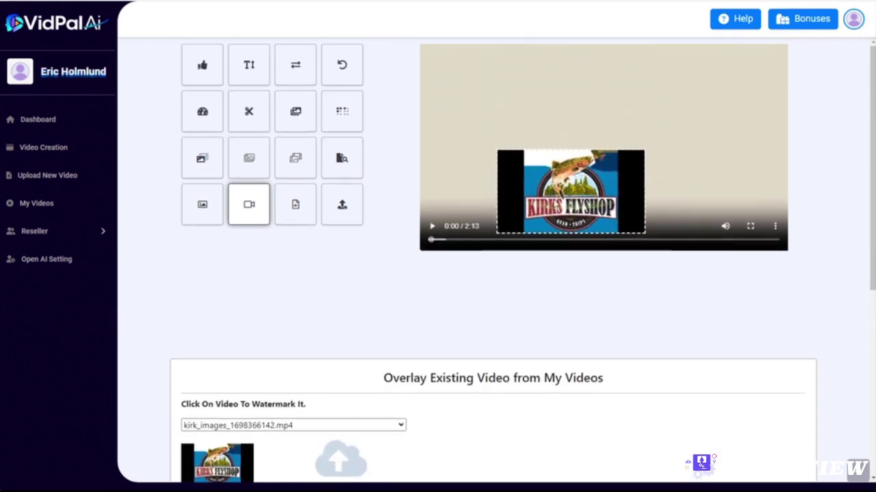
Step: Skip to about 1:41, nudge the overlay down, and process the combined video
click(442, 242)
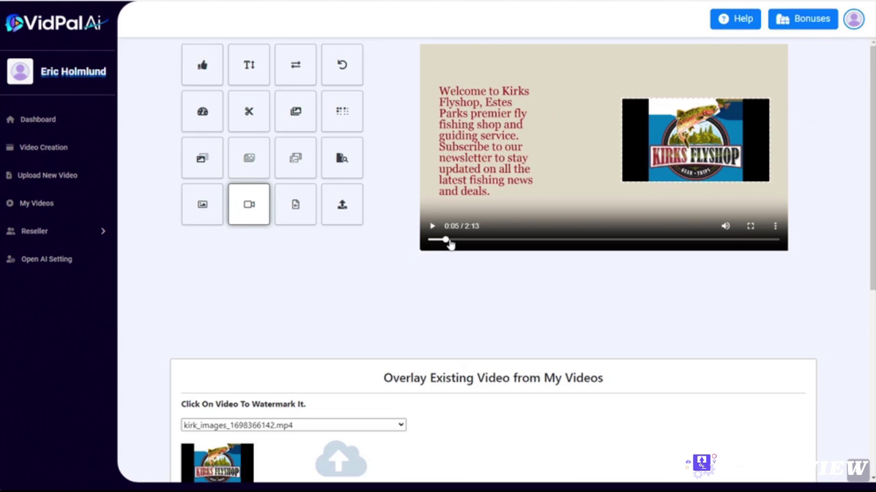
click(640, 243)
click(693, 242)
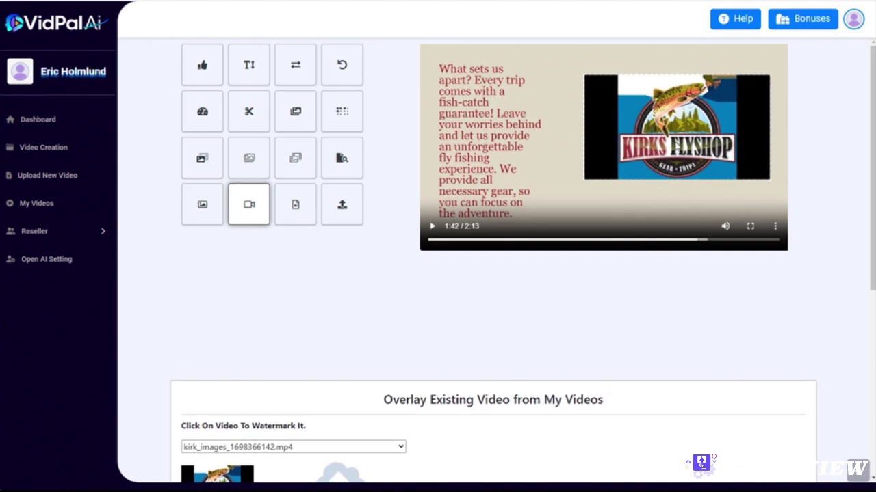
drag(676, 146, 676, 155)
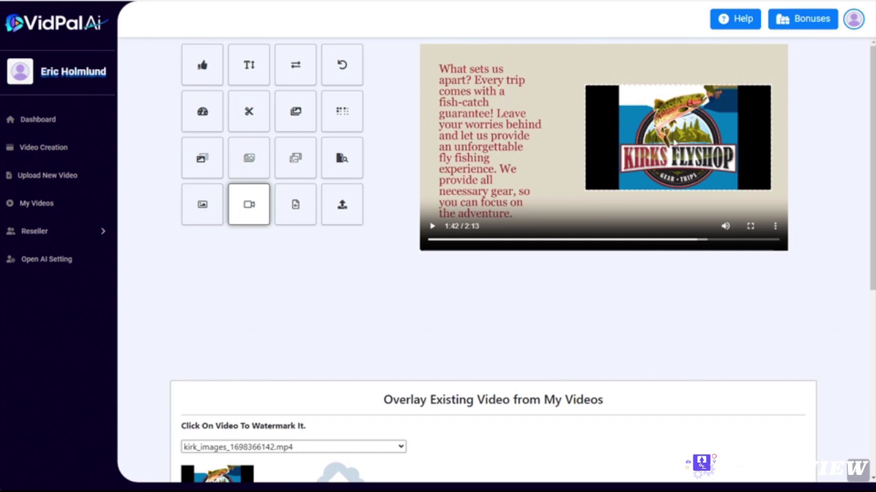
scroll(479, 307, down, 5)
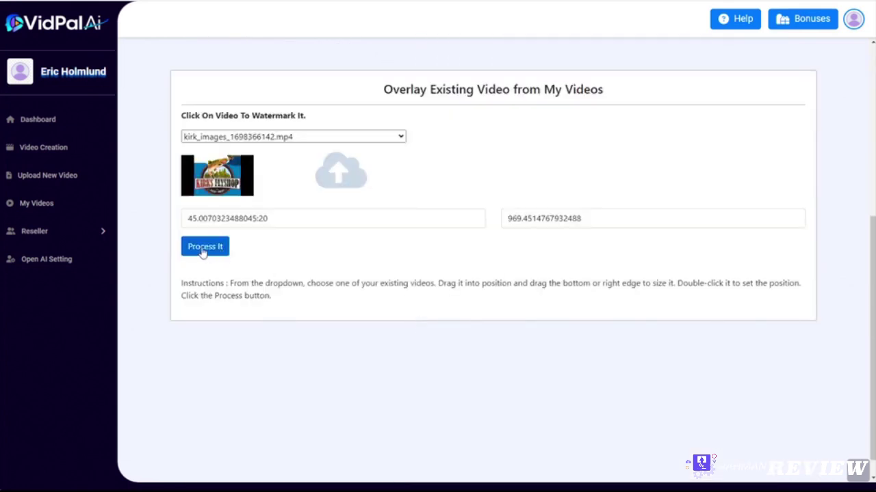
click(206, 248)
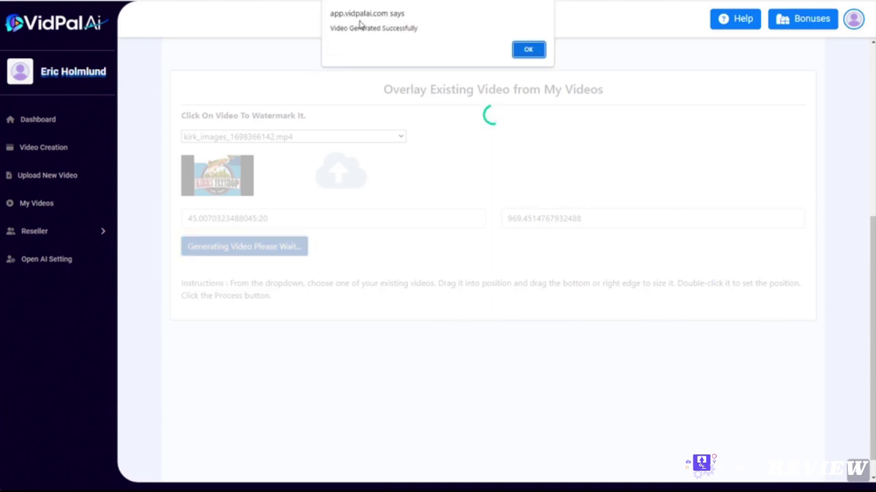
click(529, 52)
Step: Play the Kirks Flyshop video, skipping through 0:25, 0:36 and about 1:01 to check the slideshow
scroll(422, 268, up, 3)
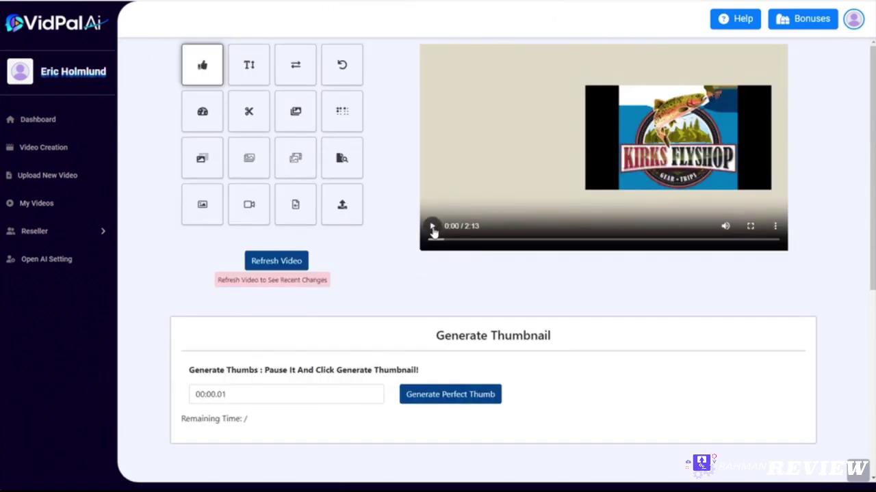
click(432, 227)
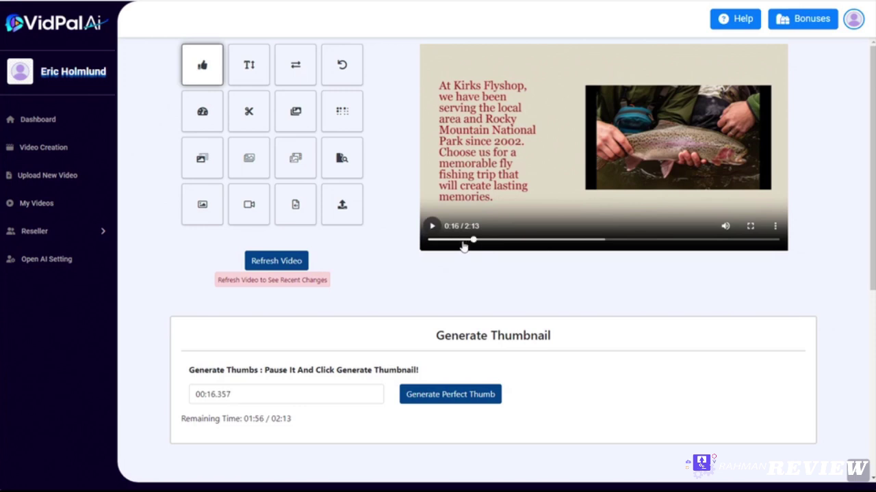
click(498, 241)
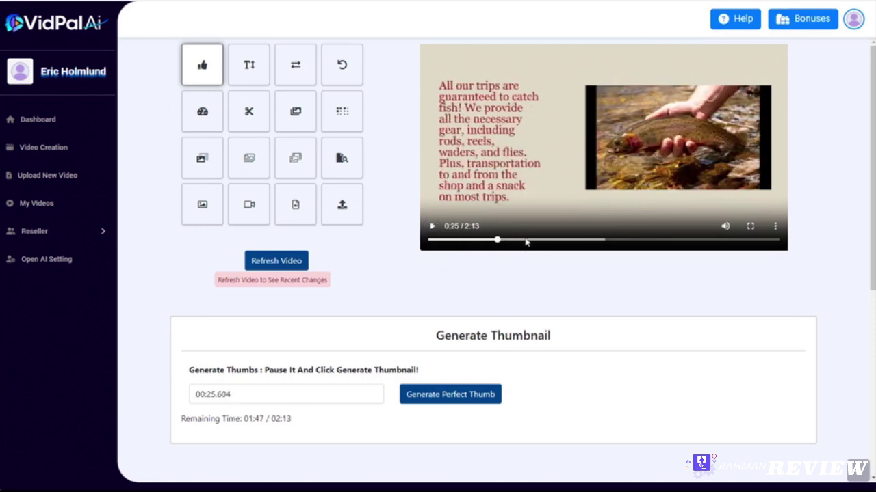
click(524, 240)
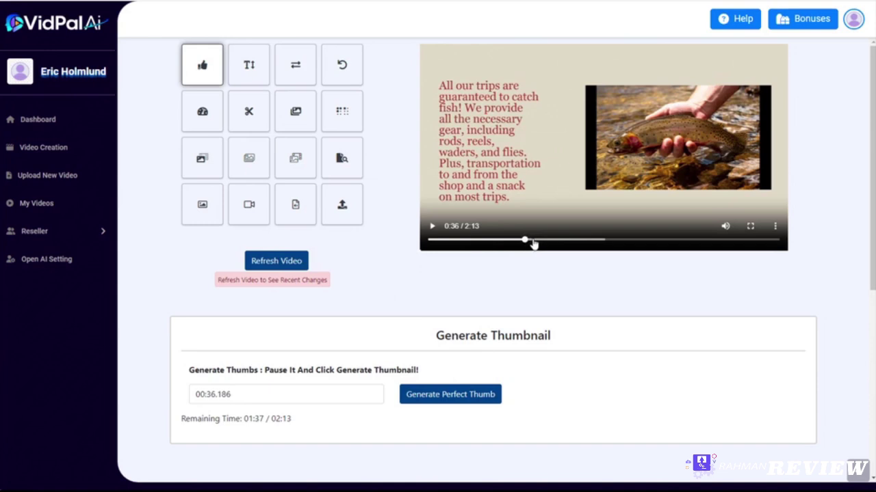
click(569, 241)
click(592, 240)
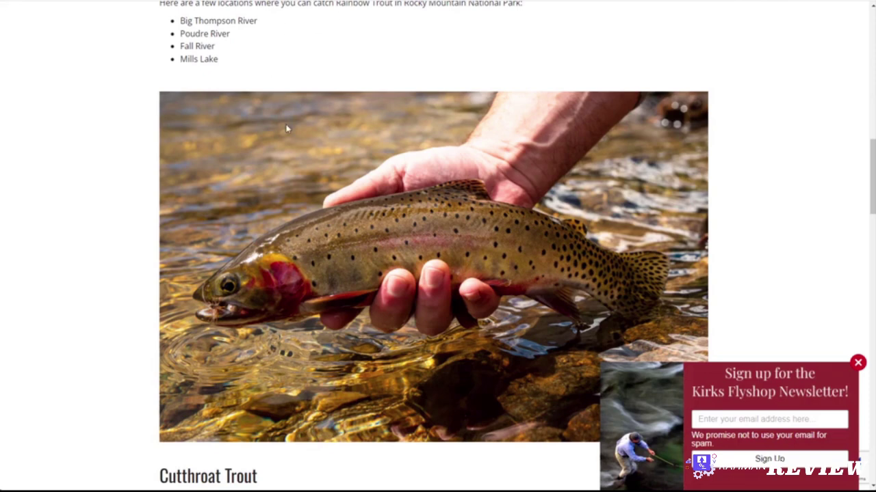
scroll(287, 129, up, 15)
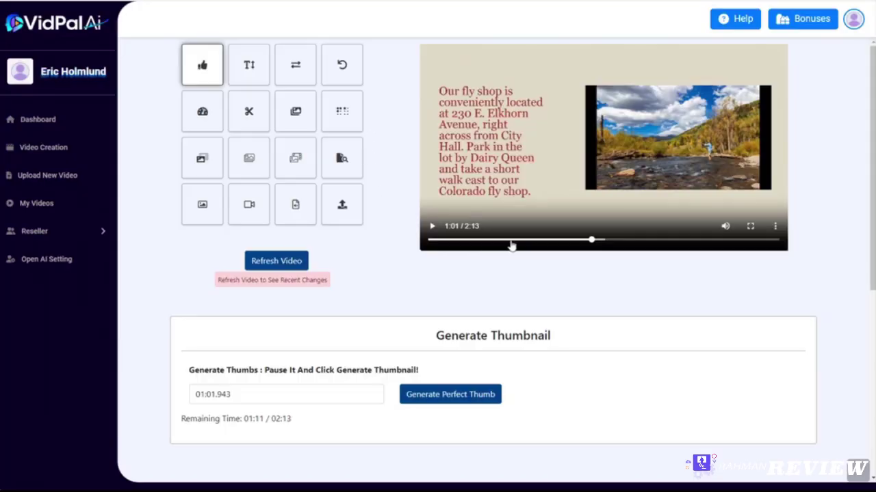
scroll(550, 198, down, 3)
scroll(533, 188, up, 3)
Step: Start a new AI Whiteboard Video from Video Creation and pick the Product Promo Video type
click(47, 152)
click(301, 137)
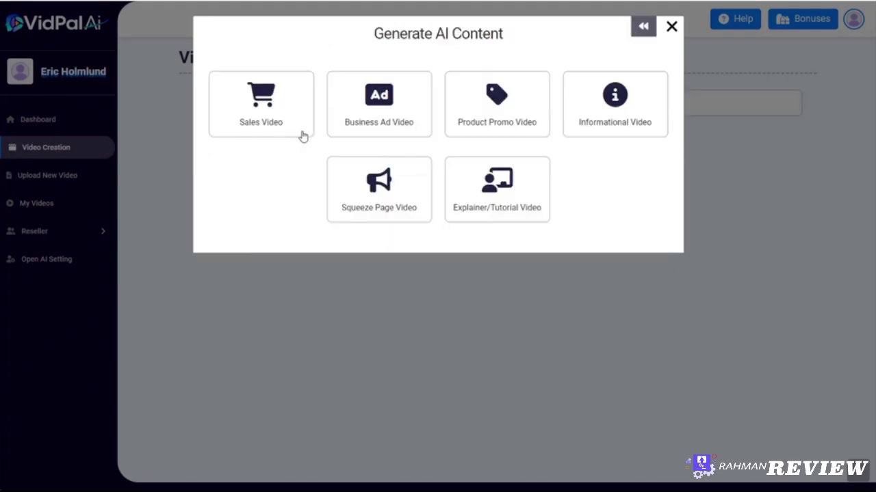
click(480, 119)
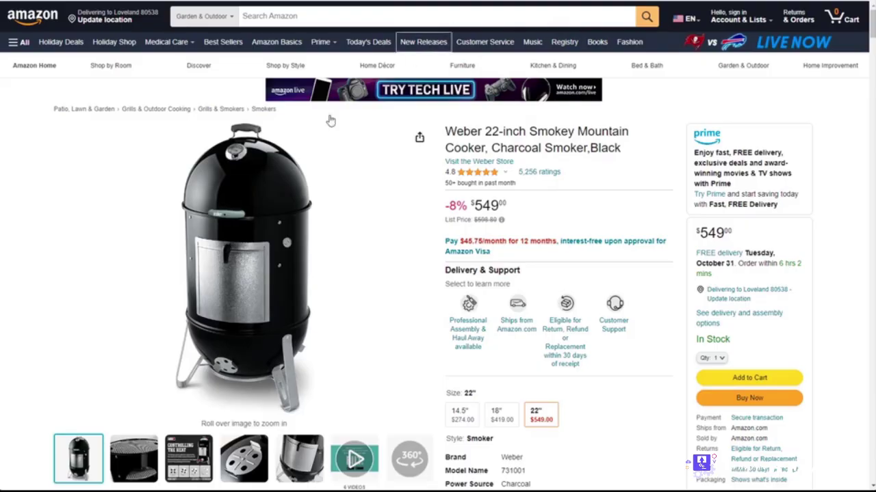
Step: Bring up the Amazon page for the Weber 22-inch Smokey Mountain Cooker charcoal smoker
mouse_move(272, 166)
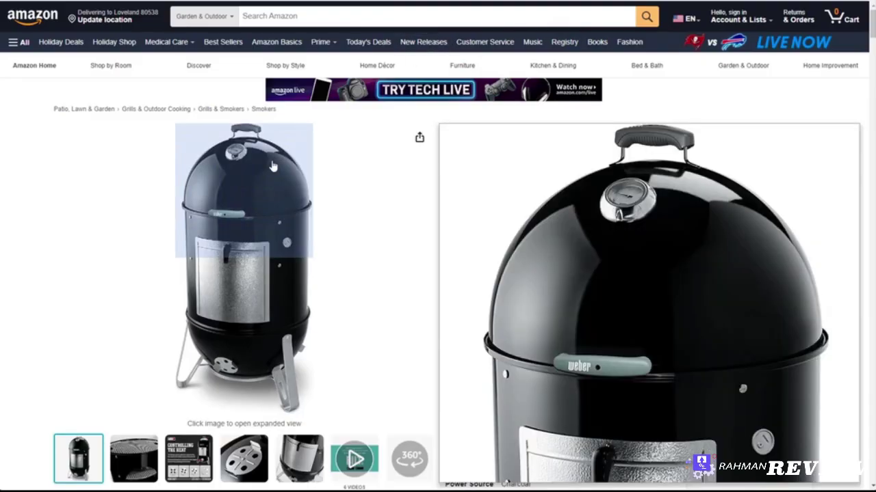